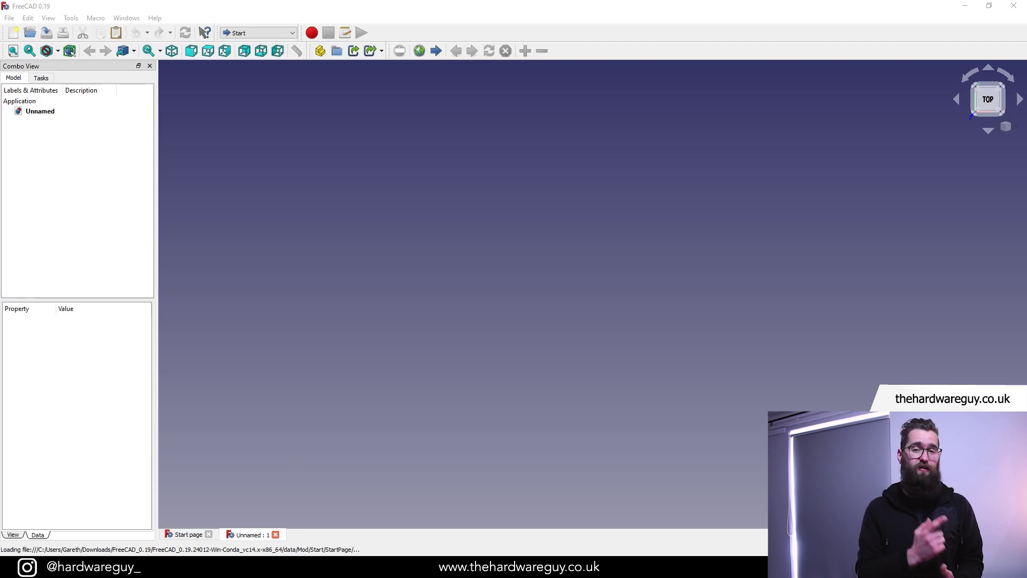
Check FreeCAD's workbench list without switching away from Start.
left_click(599, 255)
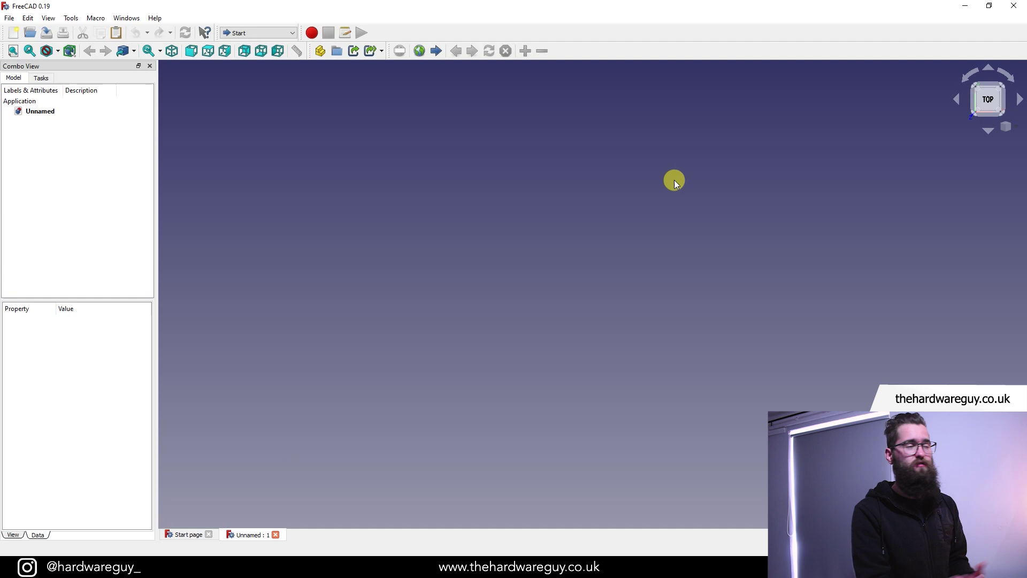
left_click(294, 35)
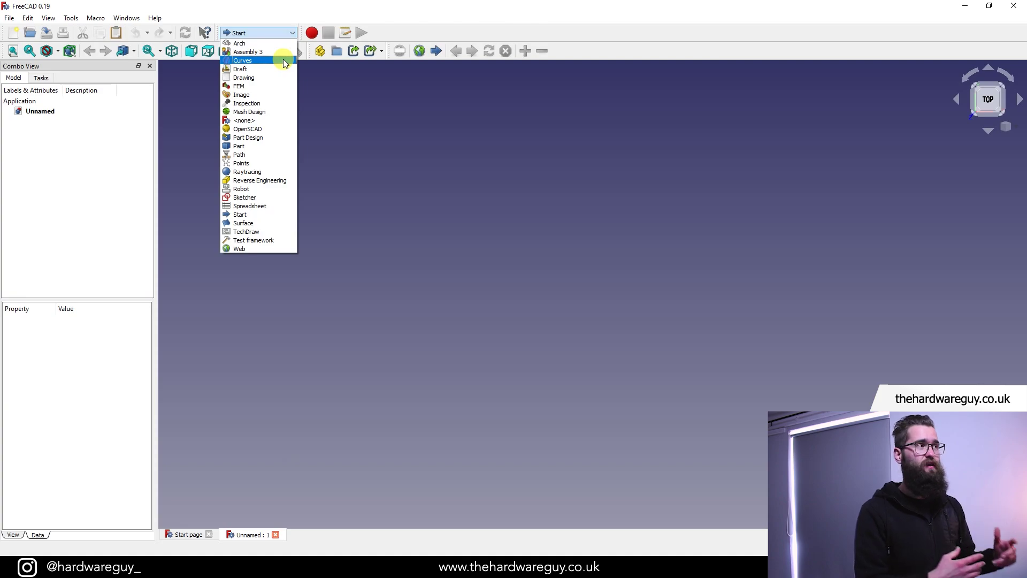
key("Escape")
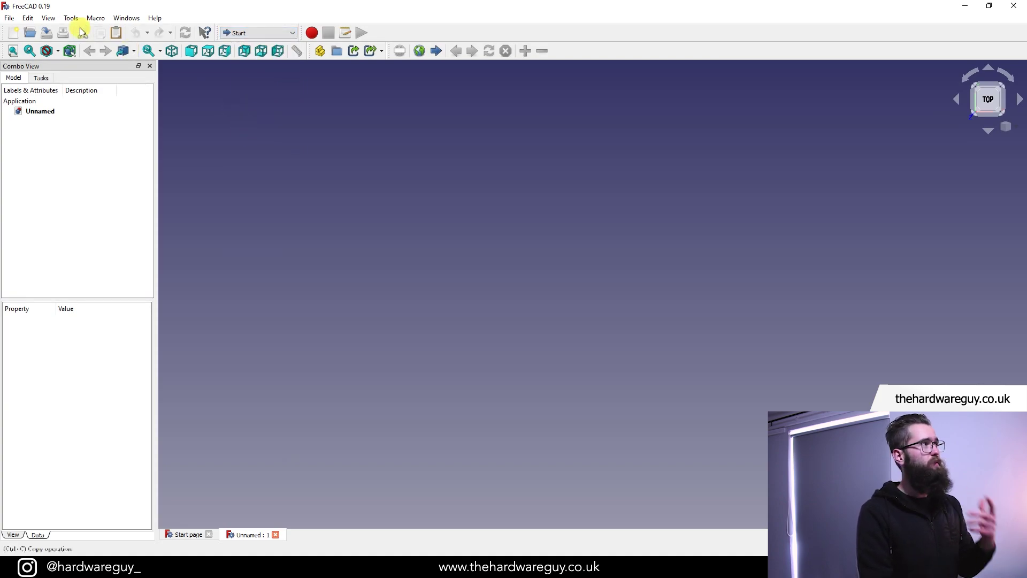
Browse the Addon Manager's macros and fcgear workbench details, then close it, staying on Start.
left_click(71, 18)
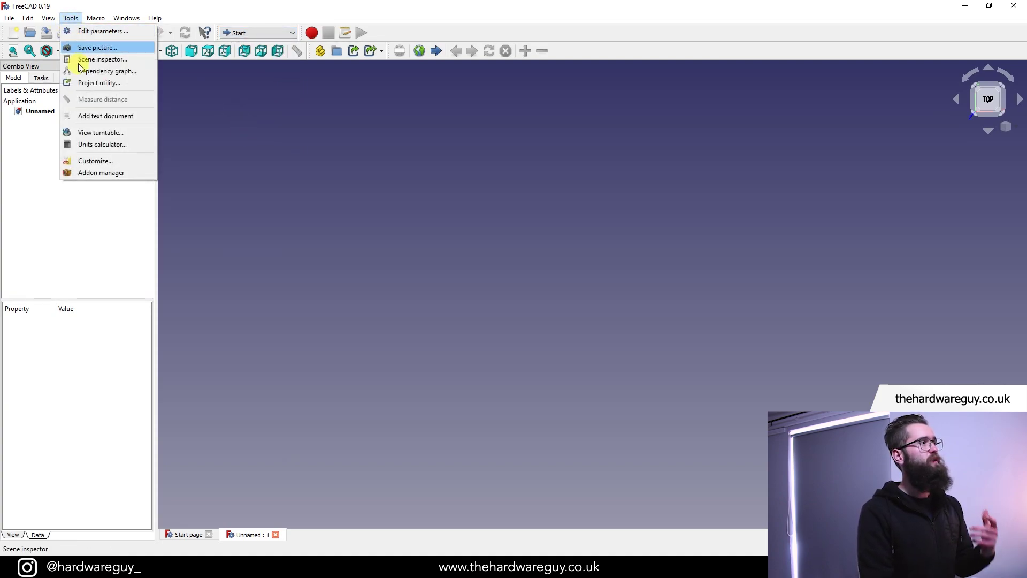
left_click(105, 173)
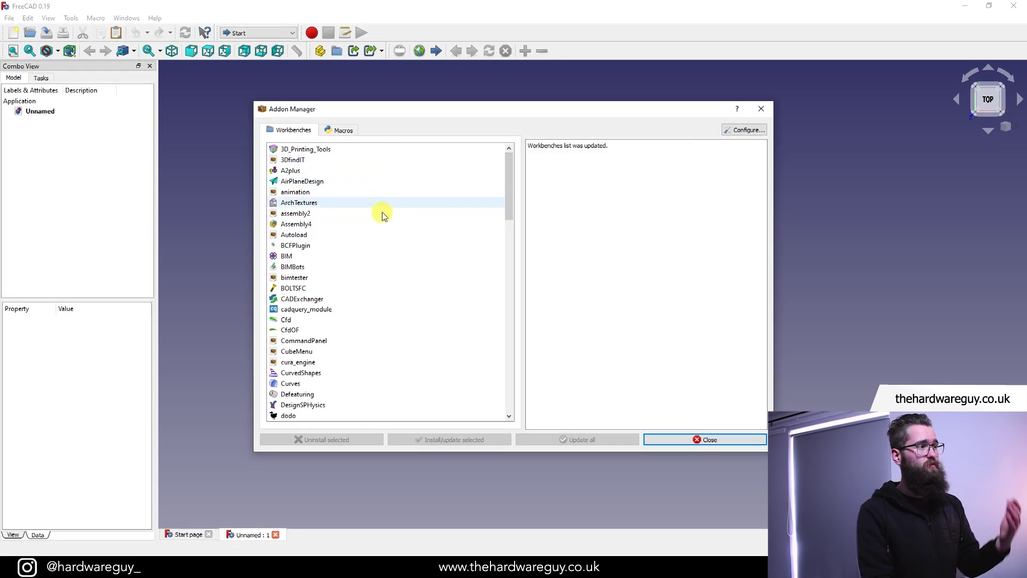
left_click_drag(509, 179, 434, 155)
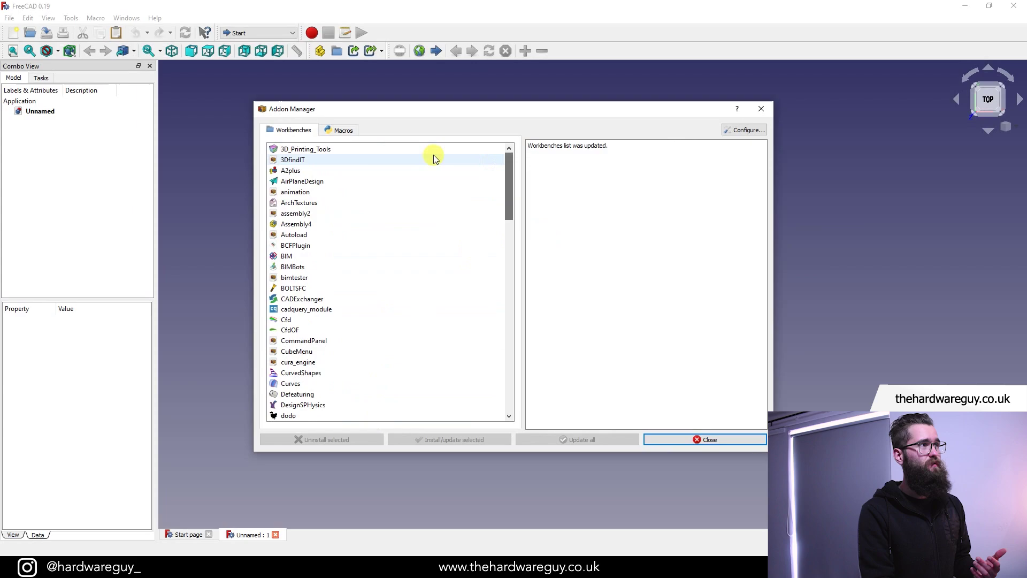
left_click(342, 129)
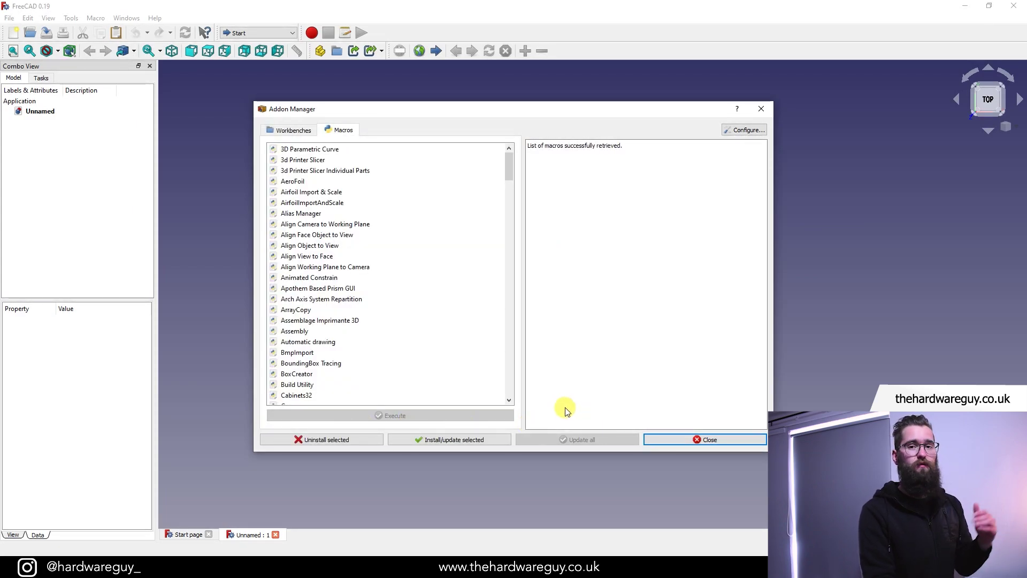
left_click(310, 149)
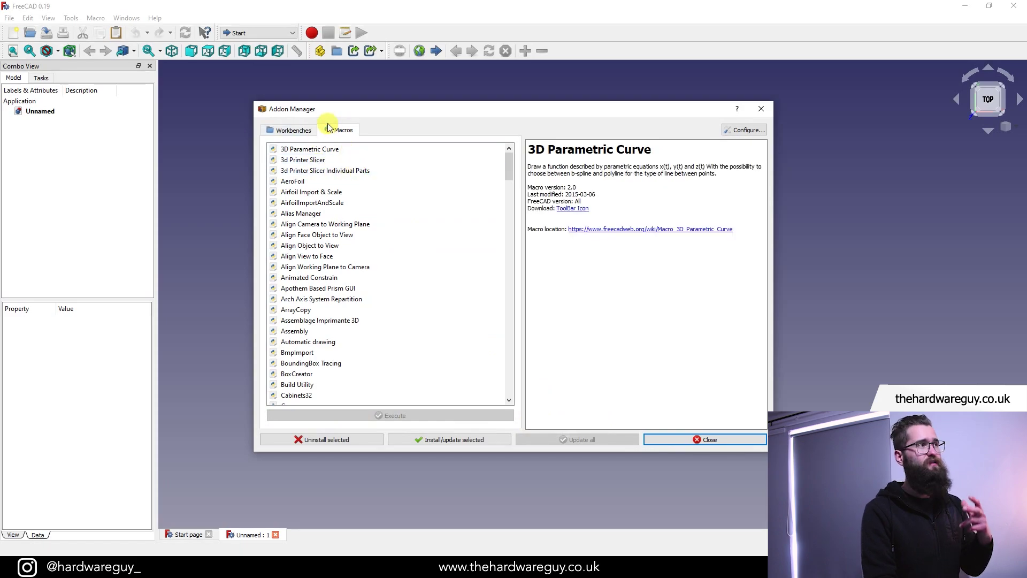
left_click(296, 130)
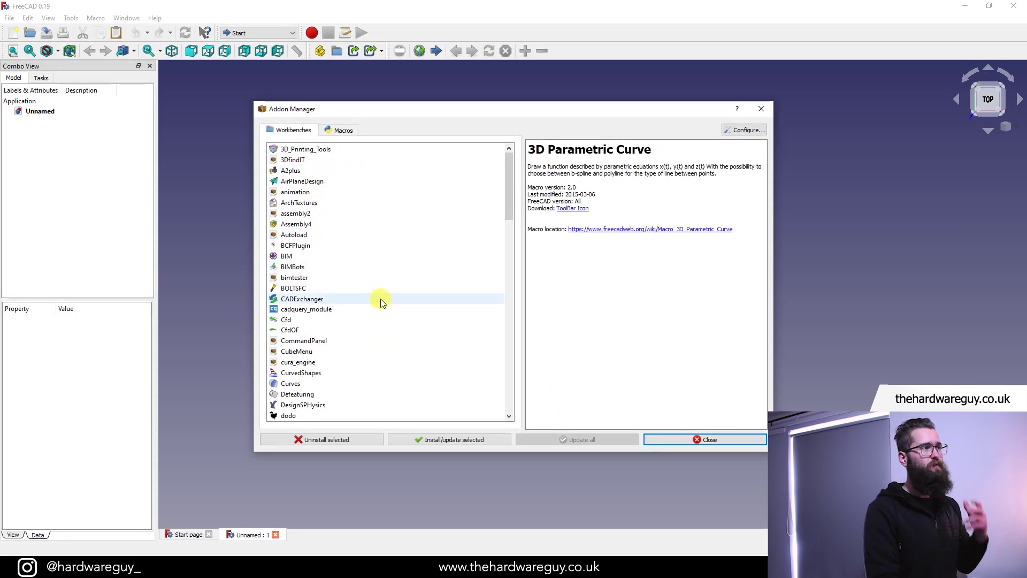
scroll(397, 280, "down", 7)
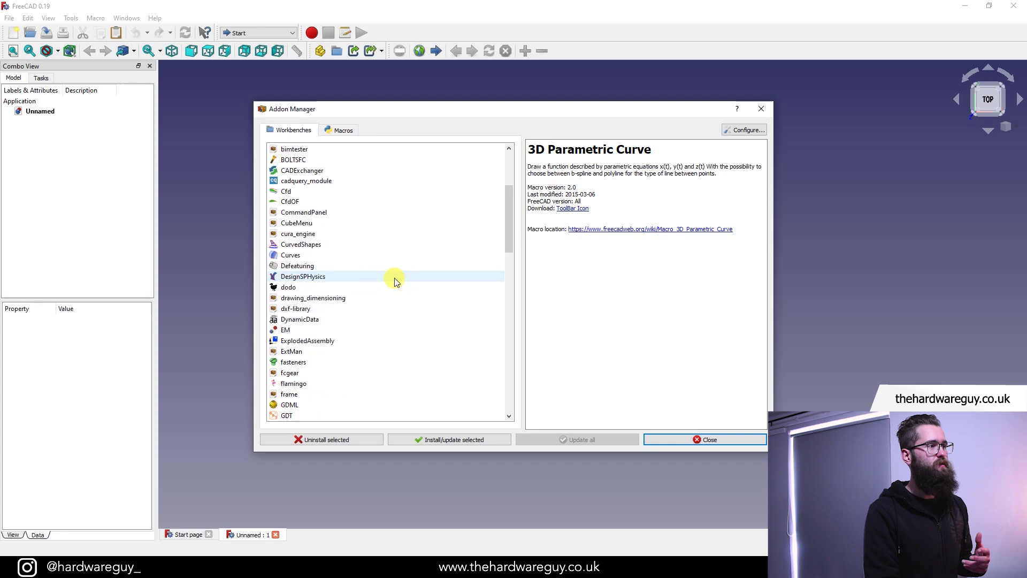
left_click(334, 278)
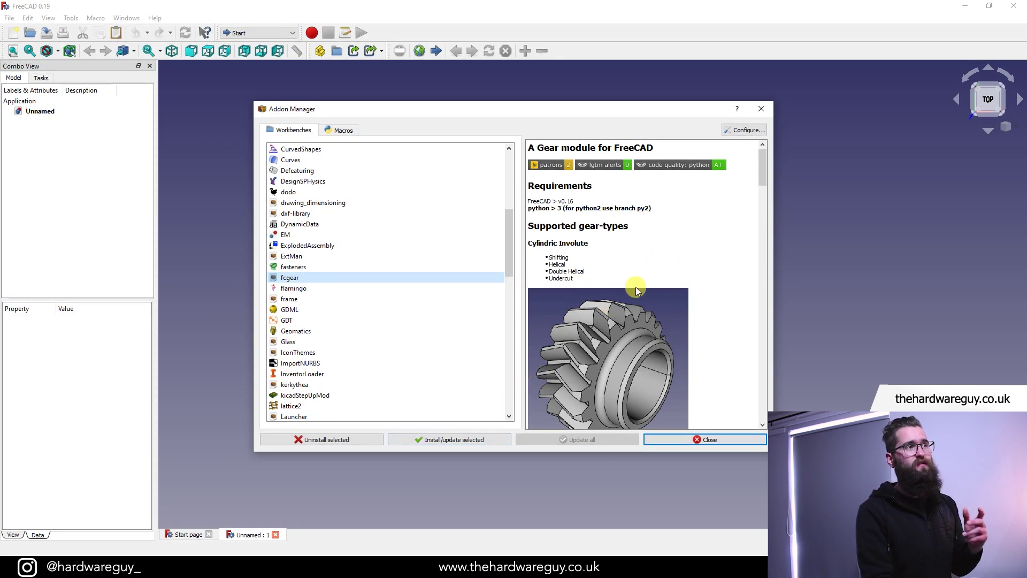
left_click(762, 109)
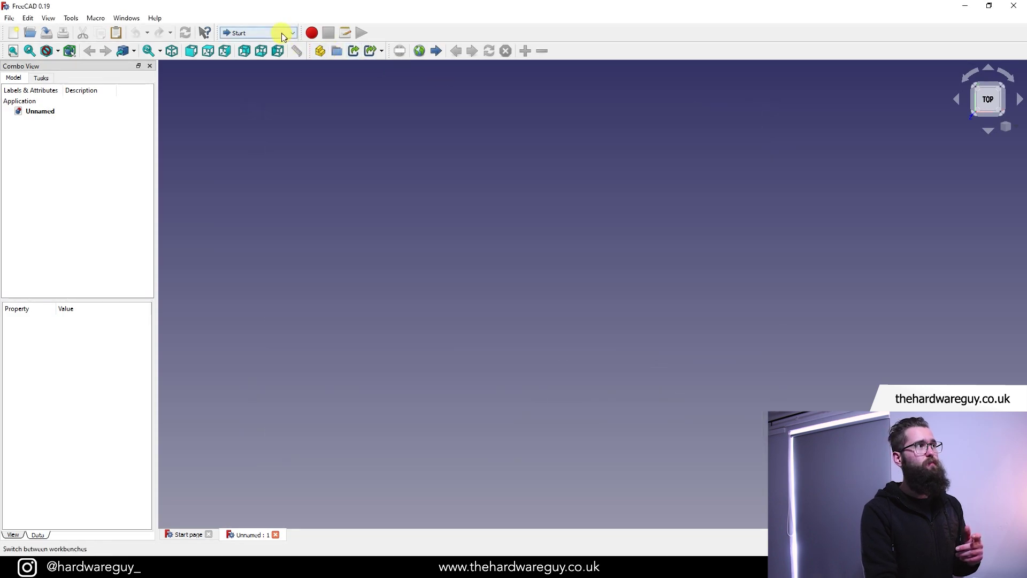
left_click(281, 33)
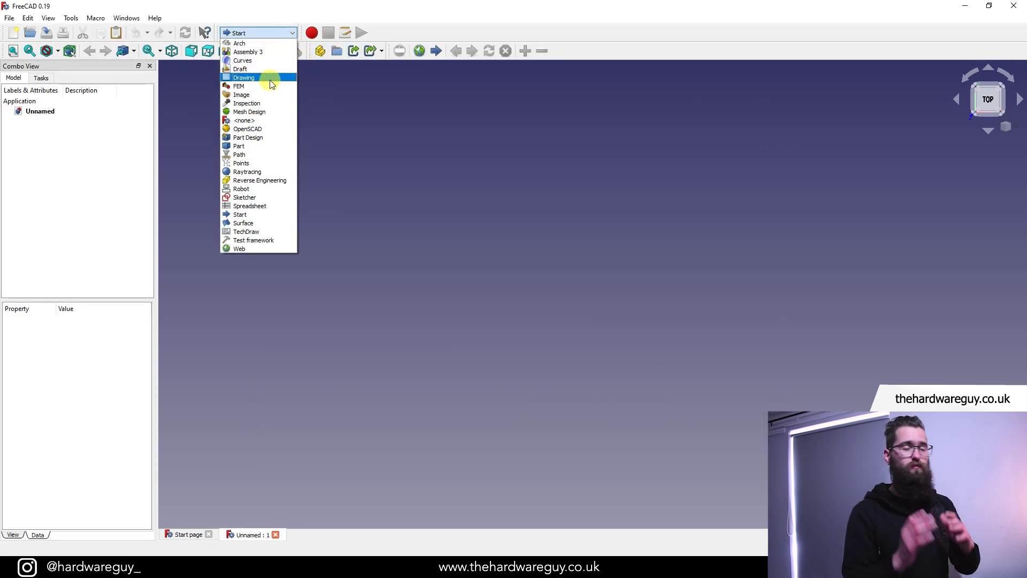
left_click(352, 130)
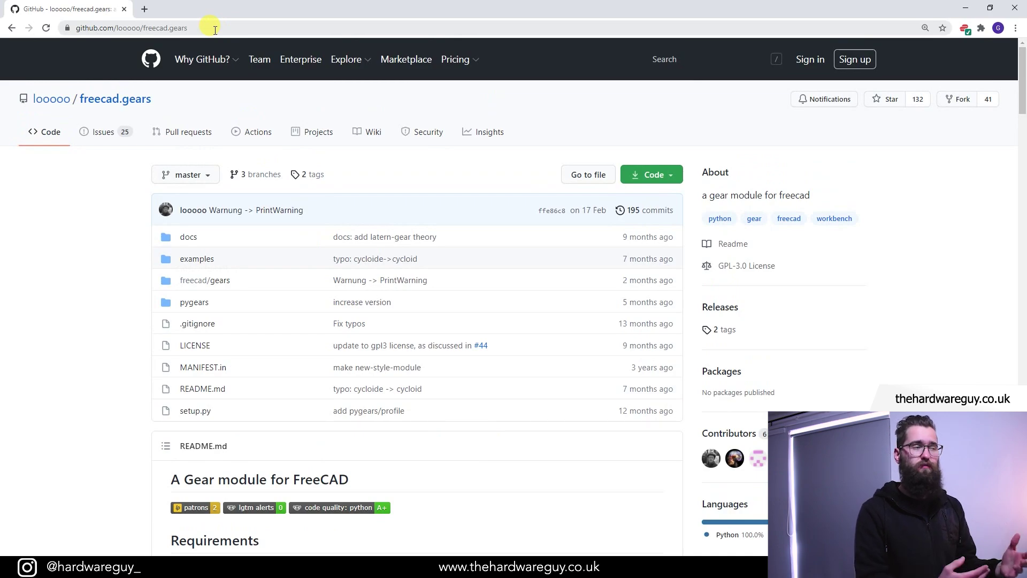
Download freecad.gears-master as a ZIP from the GitHub repository's Code menu.
scroll(340, 280, "down", 5)
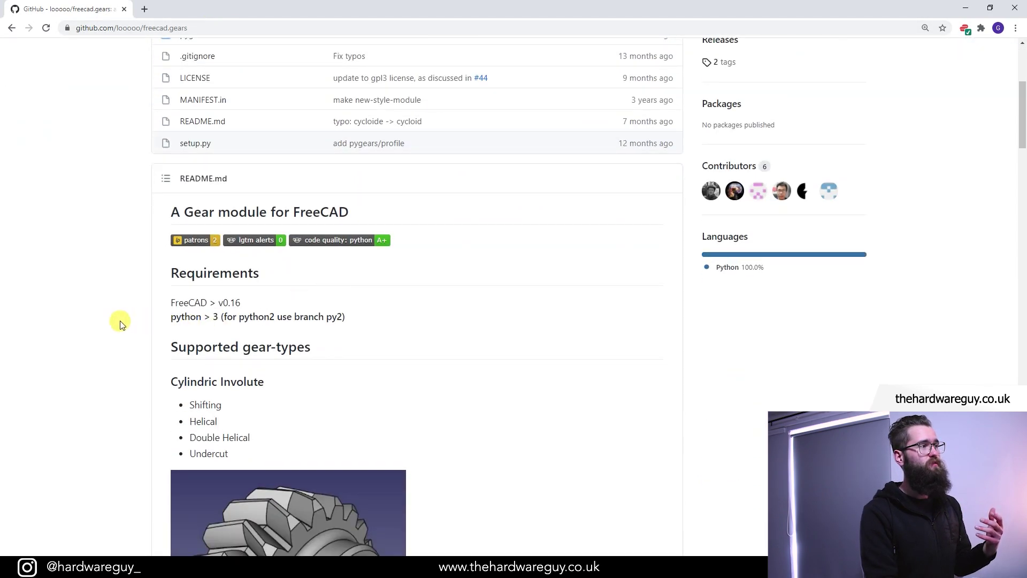
scroll(358, 461, "down", 2)
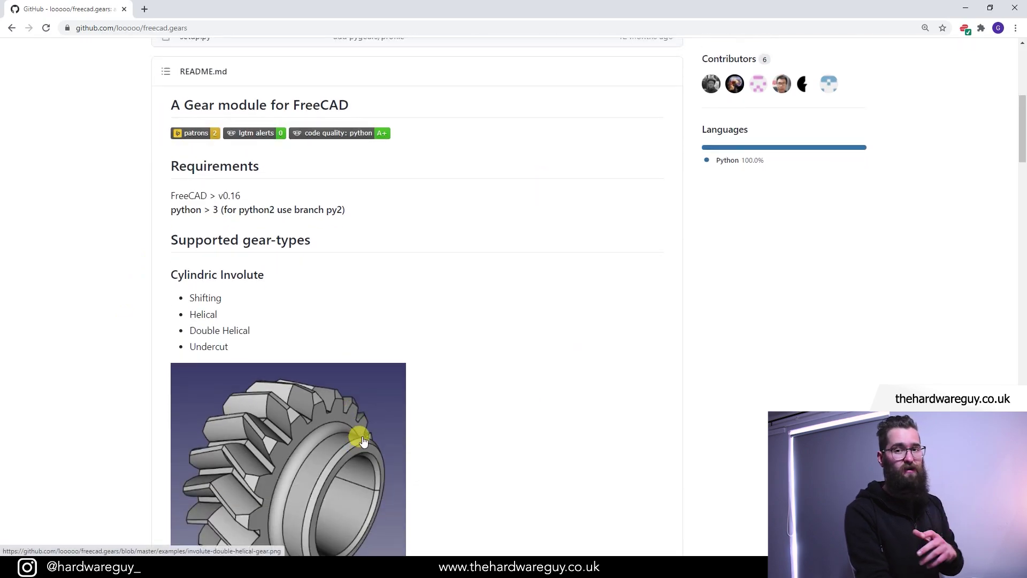
scroll(447, 421, "up", 7)
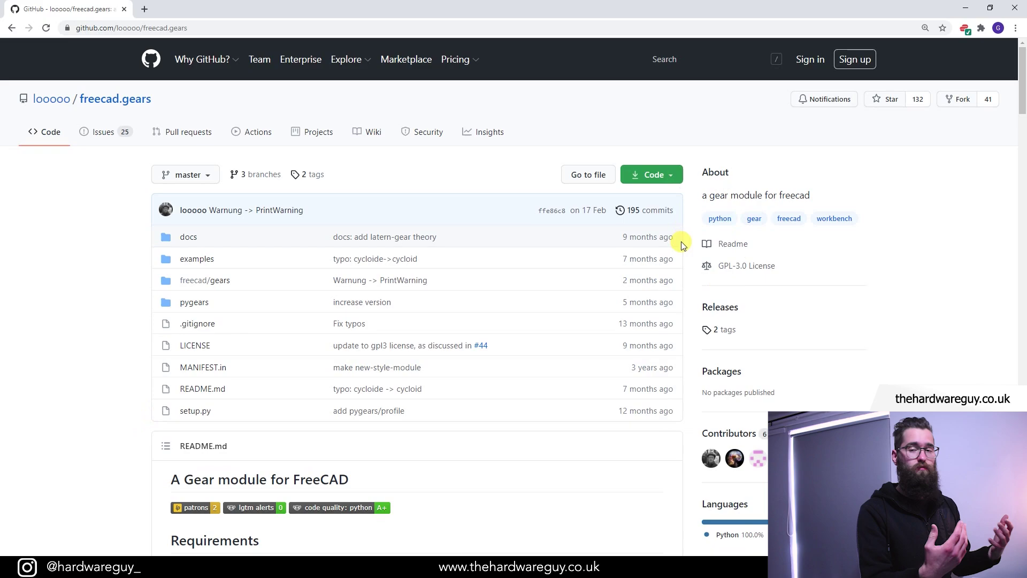
left_click(672, 180)
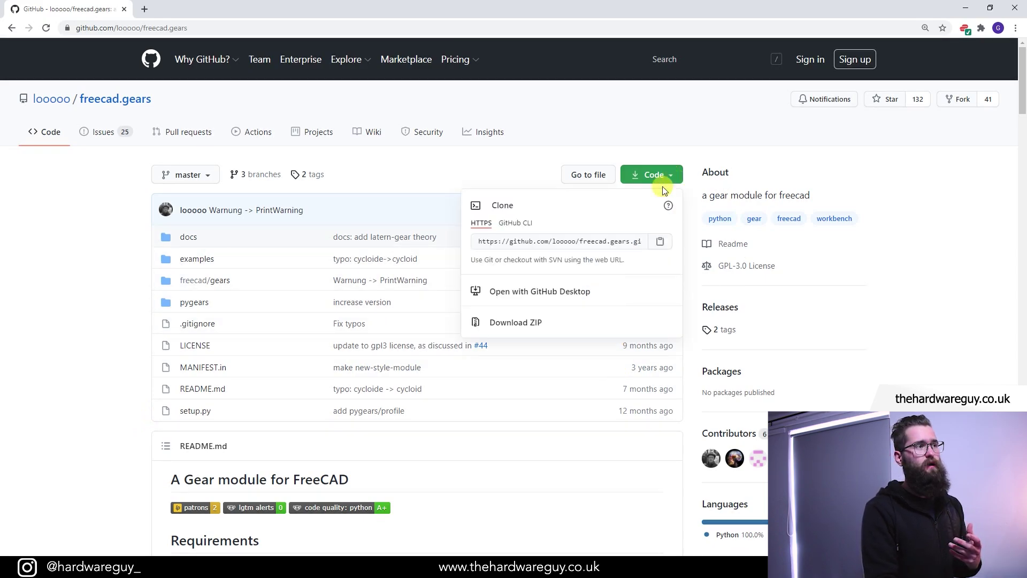
left_click(541, 323)
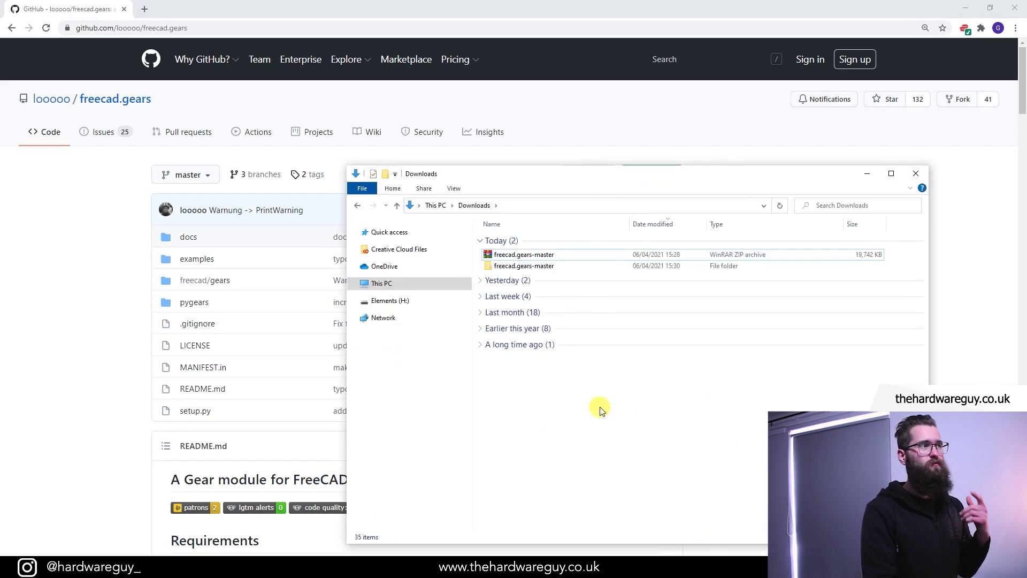
Open the downloaded freecad.gears-master ZIP and check the Mod folder's full path.
left_click(566, 255)
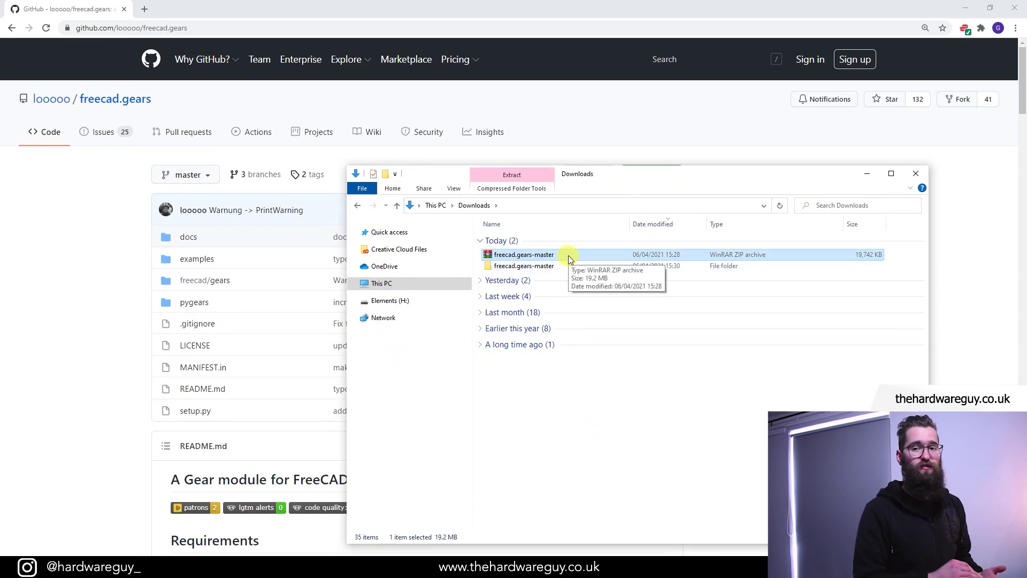
double_click(568, 255)
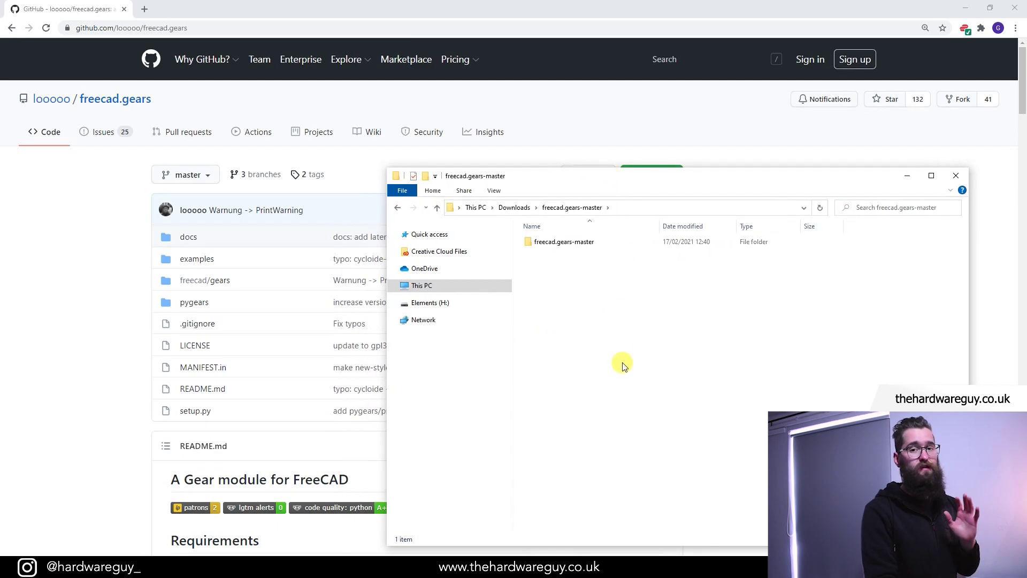
key("alt+Tab")
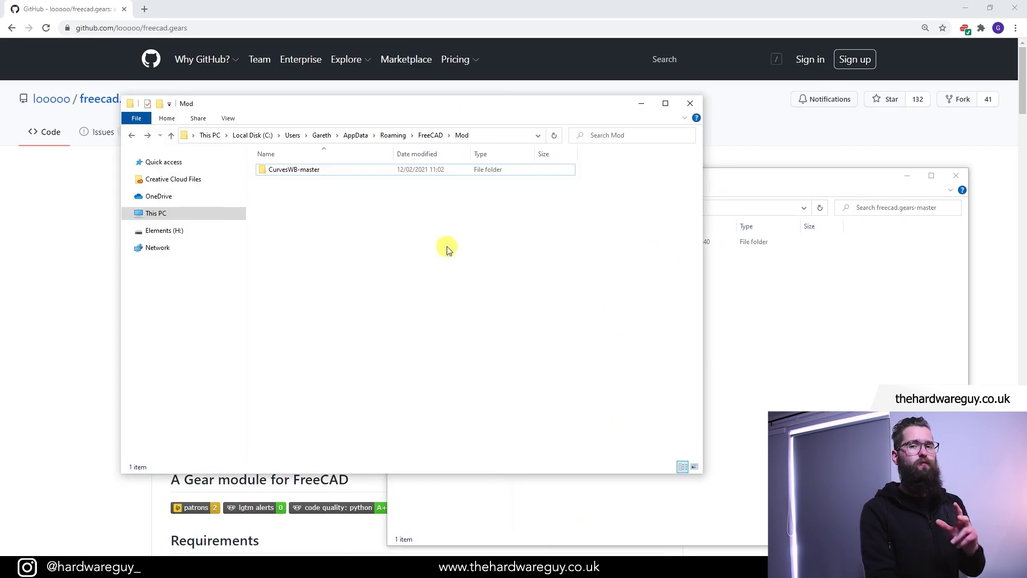
left_click(486, 133)
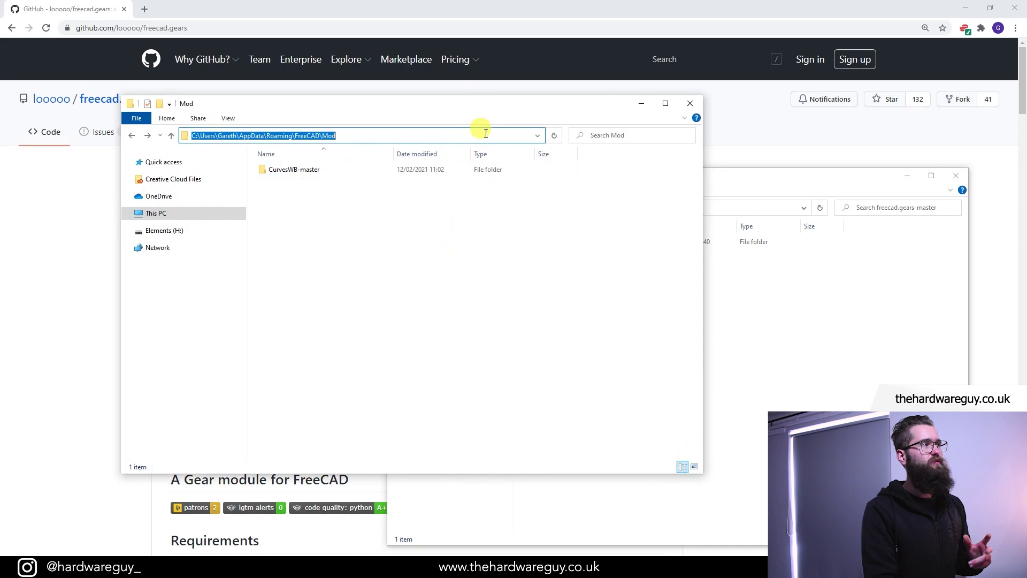
left_click(343, 137)
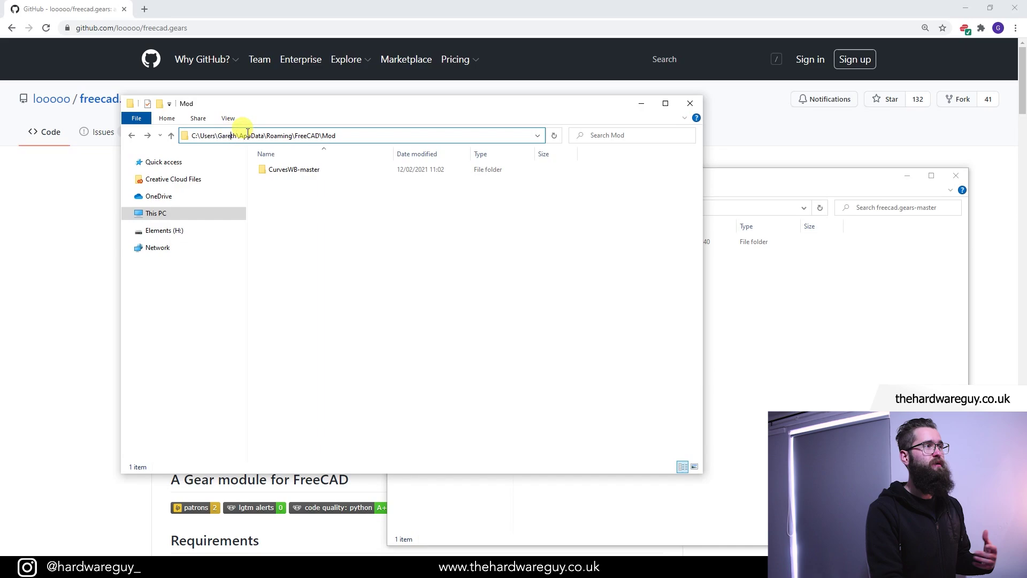
left_click(359, 203)
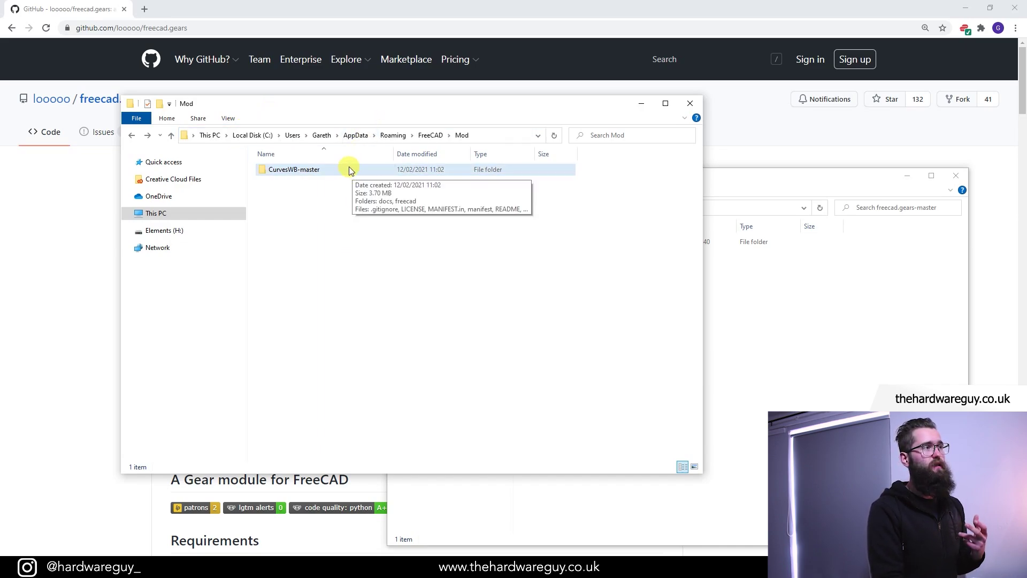
left_click(307, 177)
left_click(307, 178)
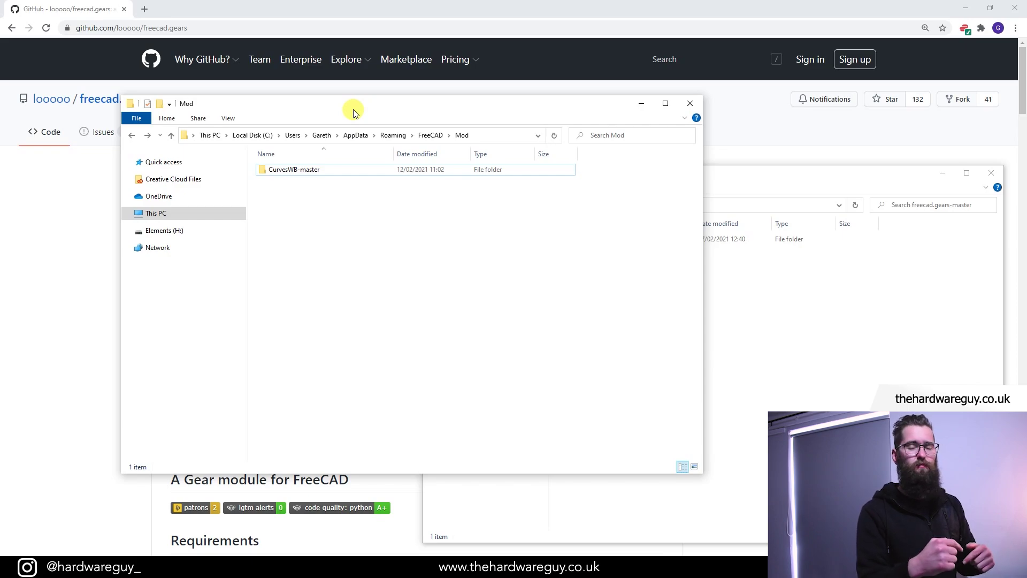
Paste the inner freecad.gears-master folder into the Mod folder beside CurvesWB-master.
key("alt+Tab")
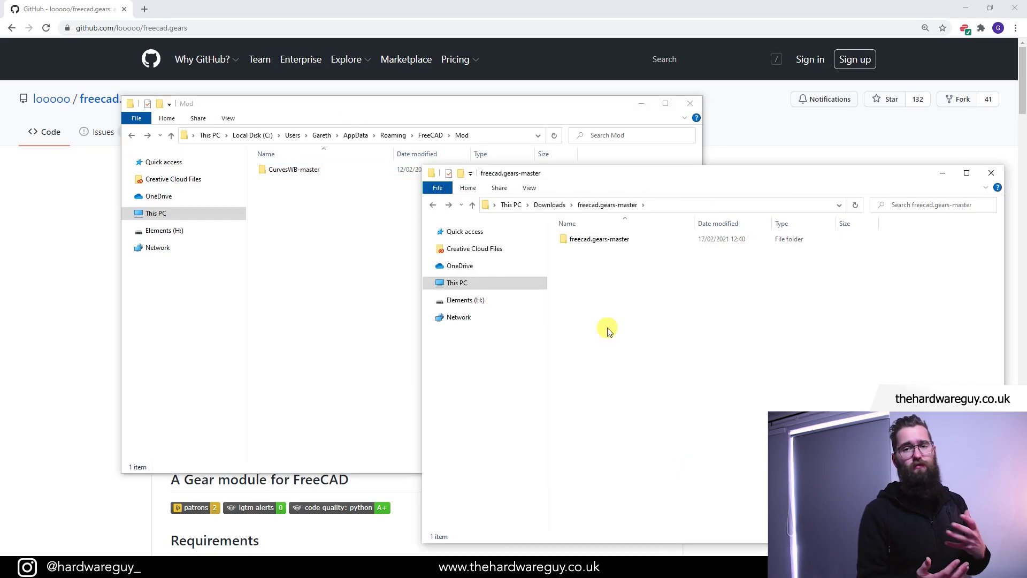
left_click(640, 239)
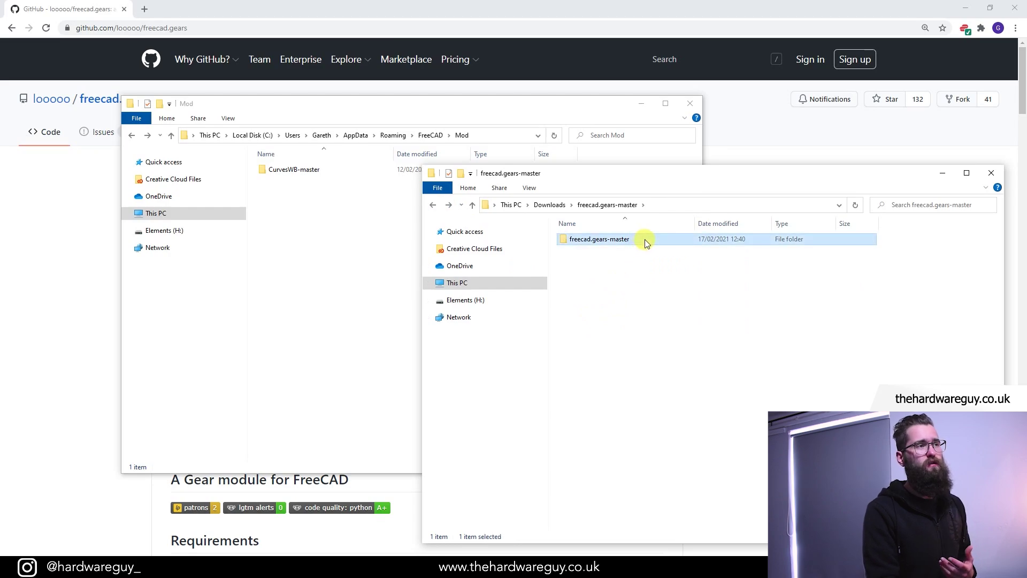
left_click(305, 248)
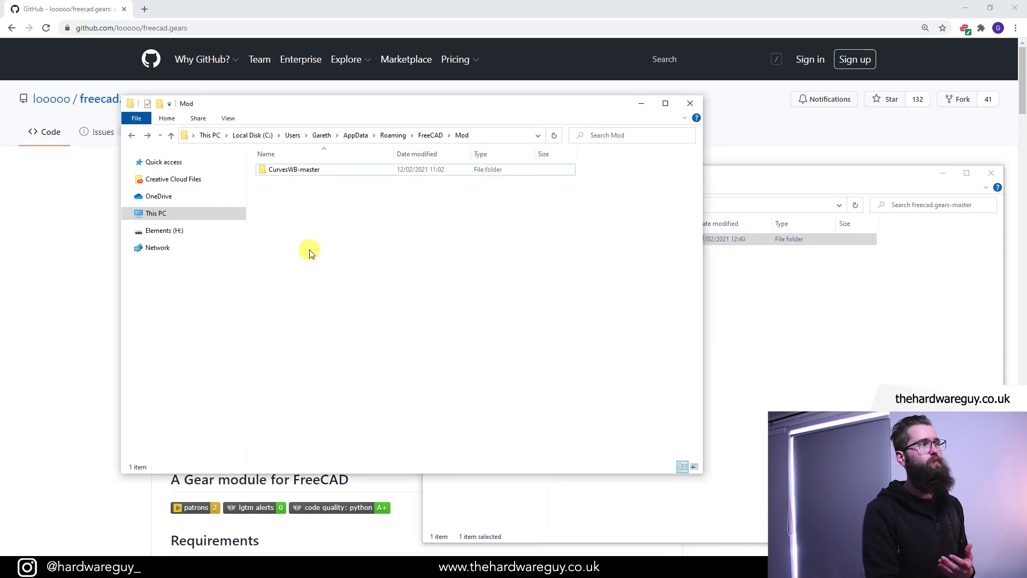
right_click(319, 236)
left_click(350, 309)
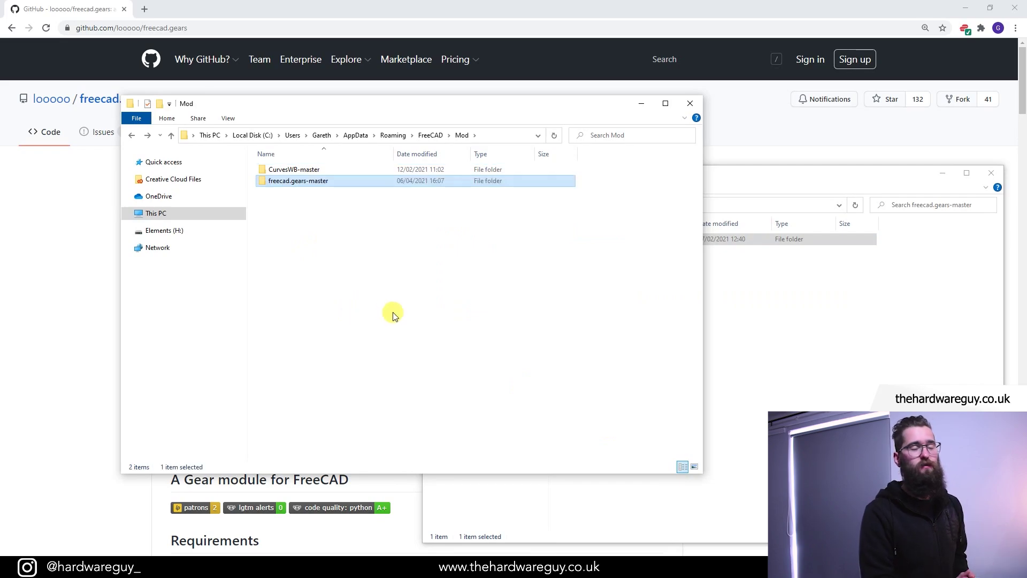
Check the workbench list, then close FreeCAD so it can be restarted.
left_click(97, 338)
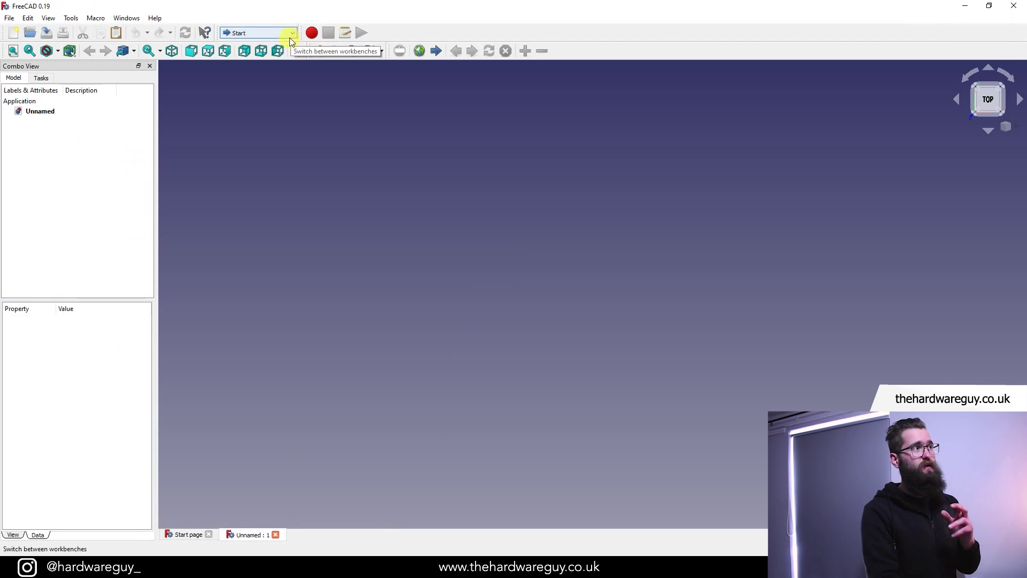
left_click(292, 35)
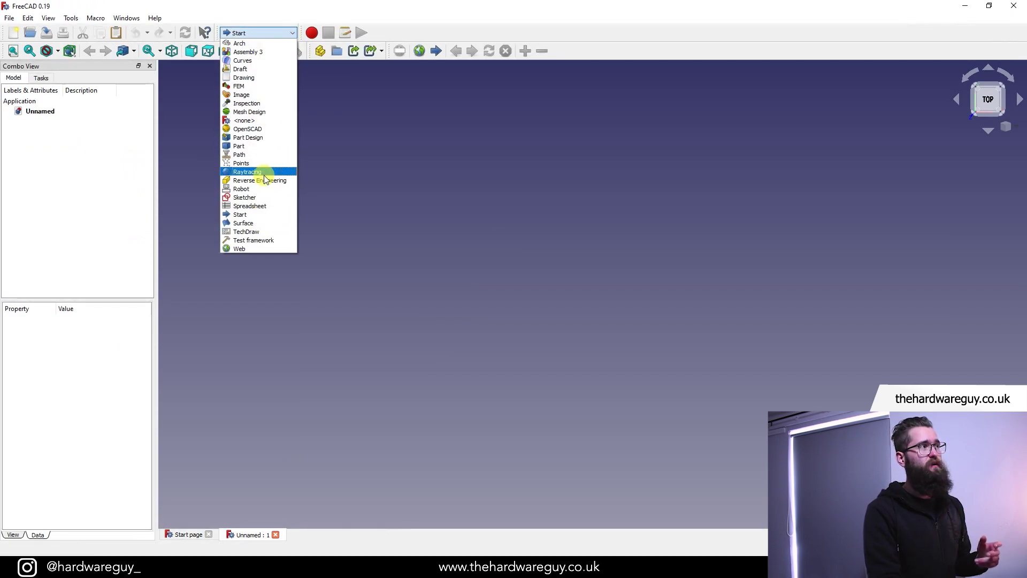
left_click(582, 198)
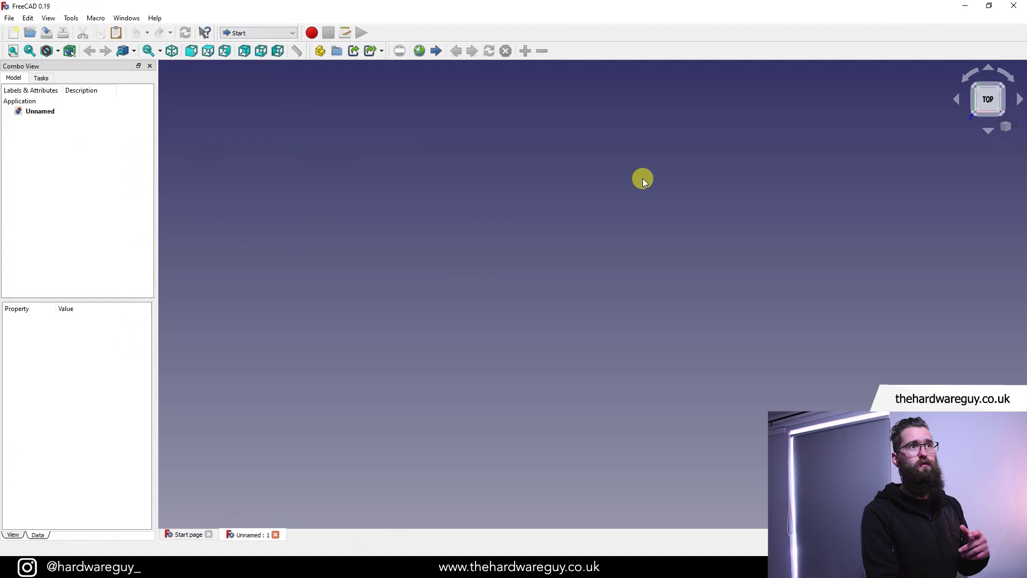
left_click(1013, 8)
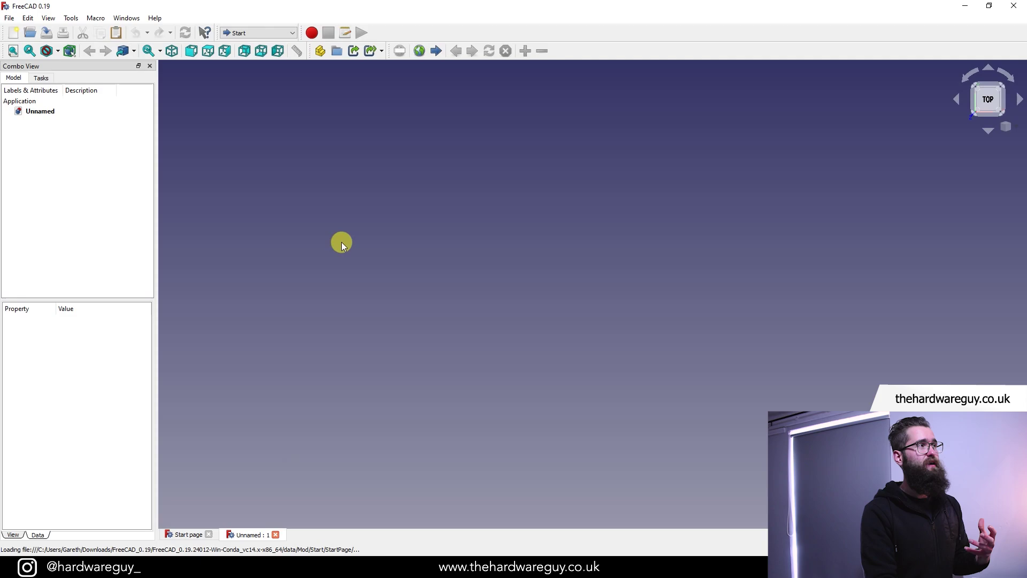
Switch FreeCAD to the Gear workbench and select the Unnamed document.
left_click(293, 33)
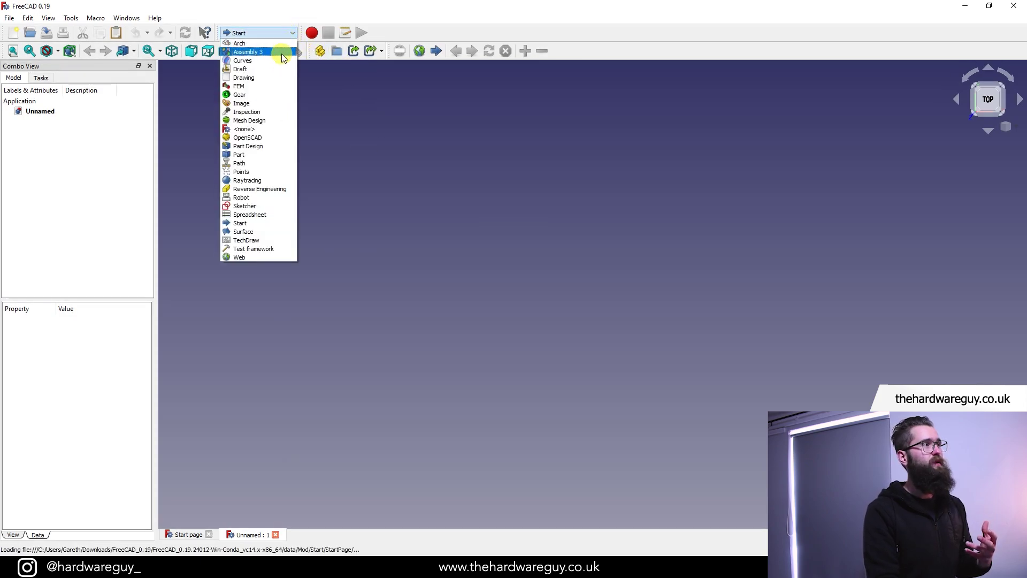
left_click(278, 94)
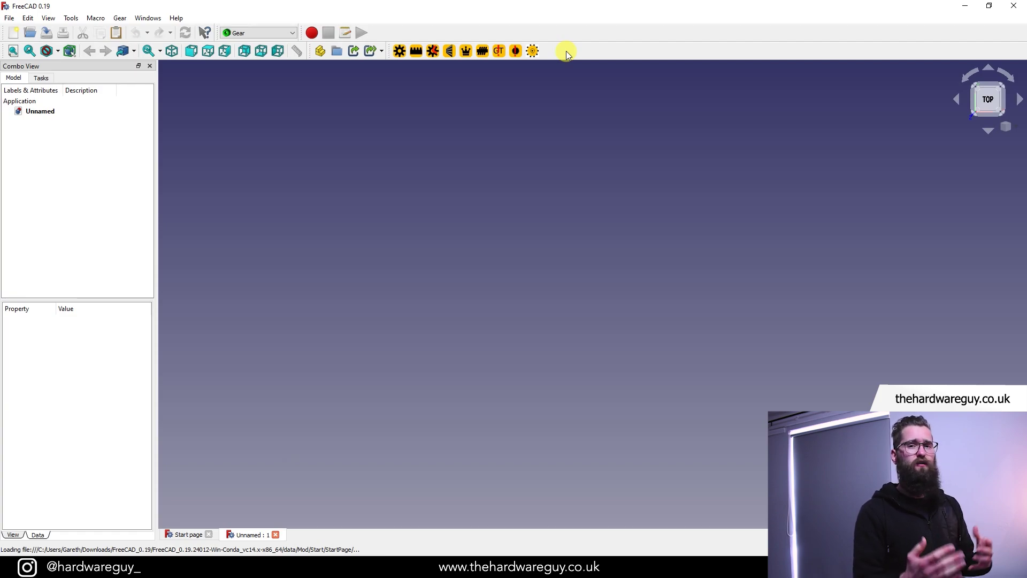
left_click(60, 111)
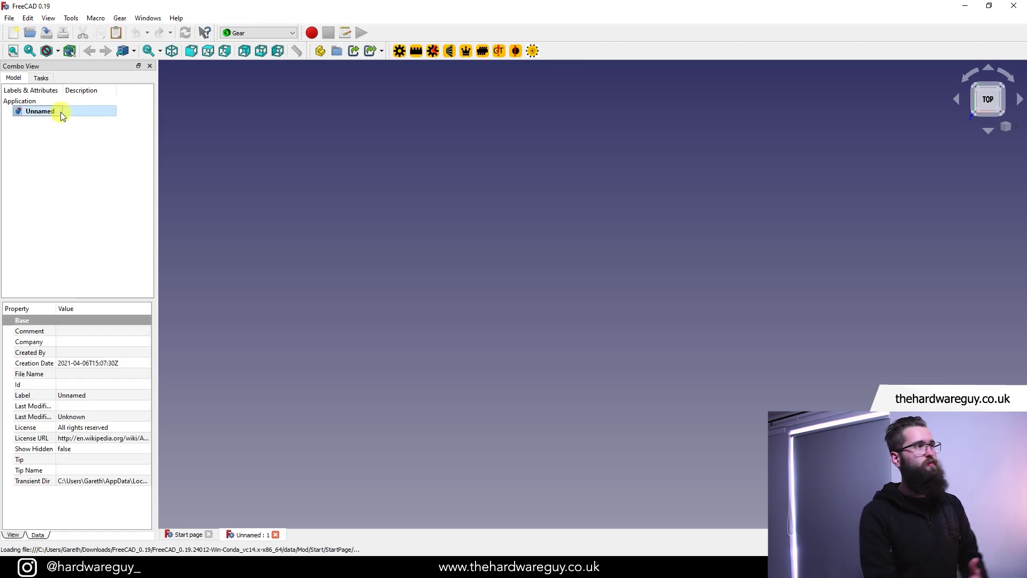
Create a Part, add a Body inside it via Part Design, and return to Gear.
left_click(321, 51)
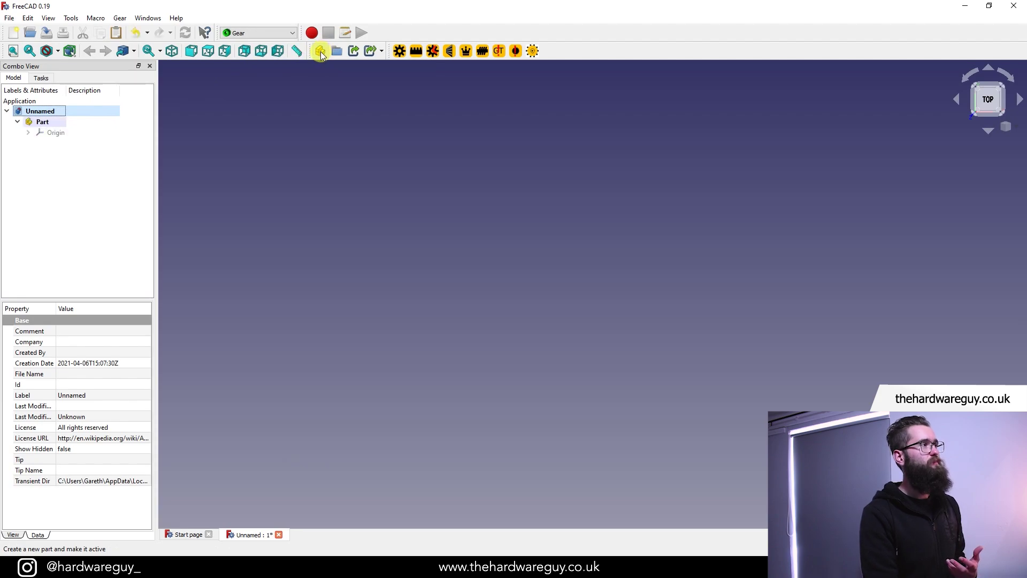
left_click(104, 112)
left_click(261, 32)
left_click(248, 146)
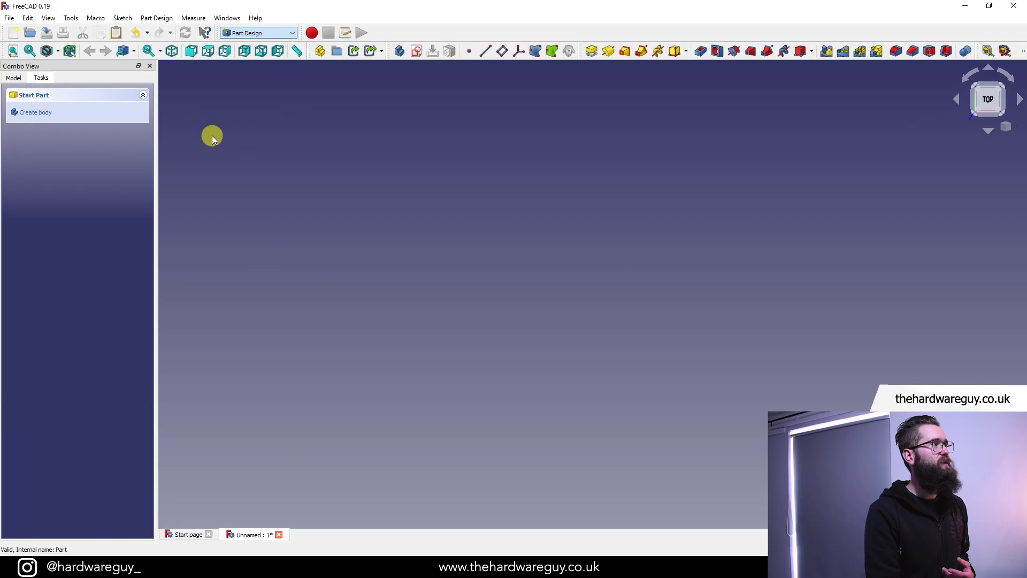
left_click(33, 113)
left_click(283, 34)
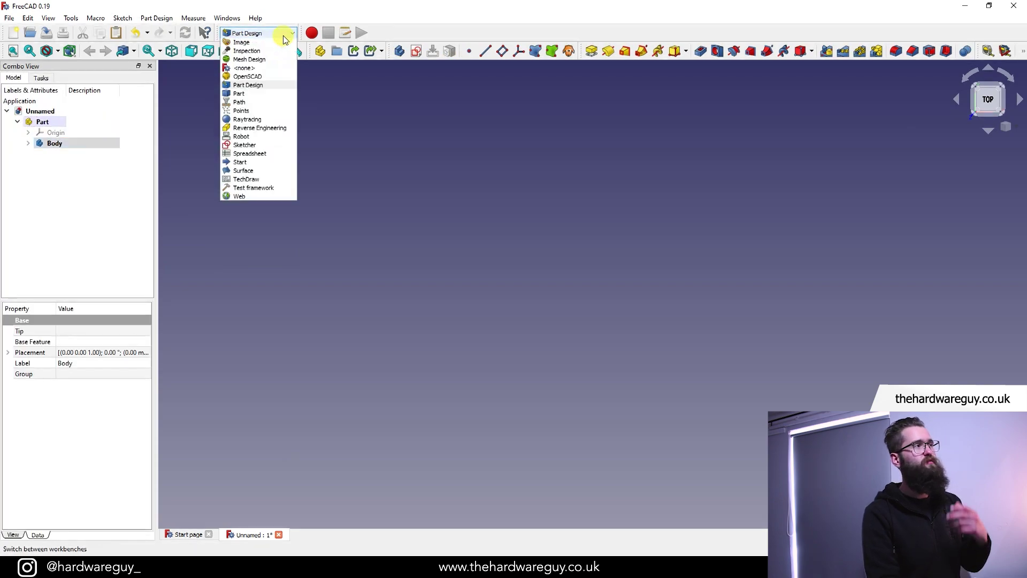
left_click(267, 94)
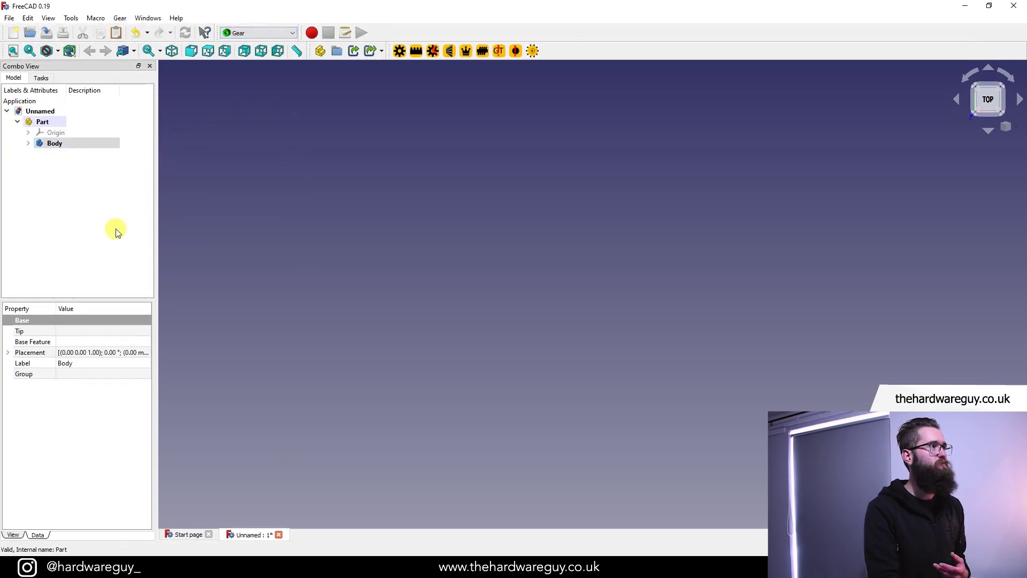
left_click(62, 161)
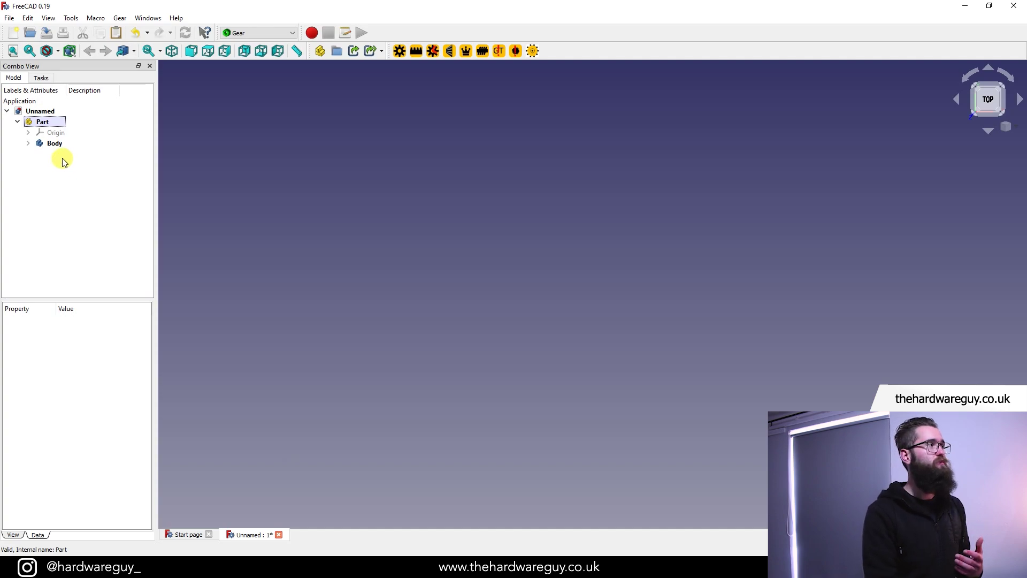
double_click(50, 123)
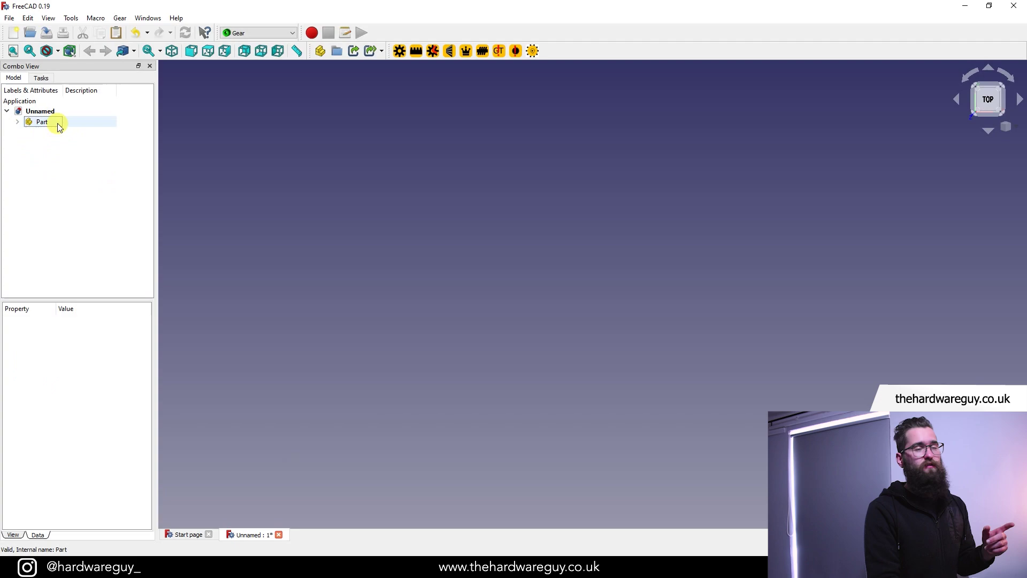
double_click(57, 123)
left_click(76, 223)
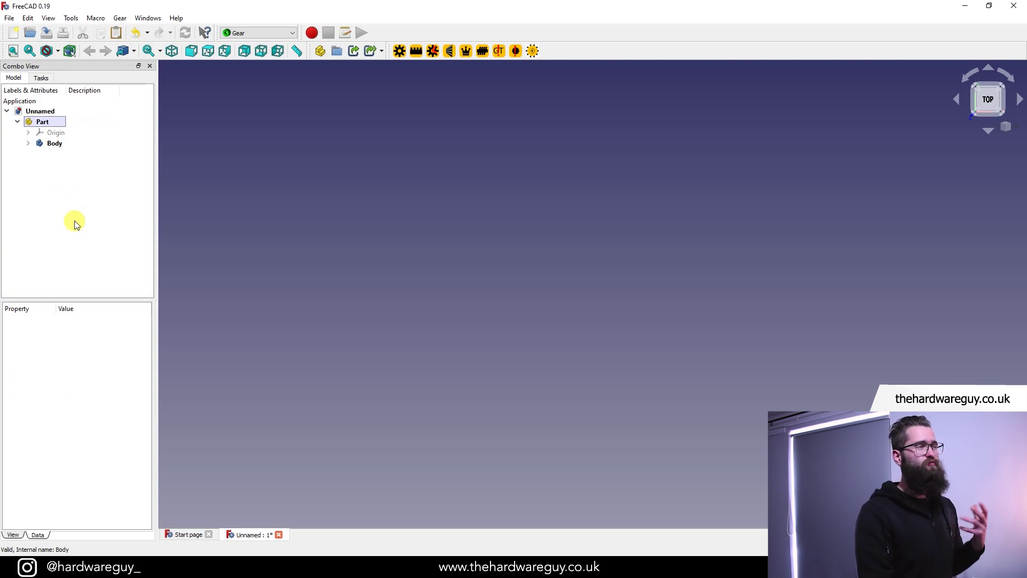
Add an involute gear to the Body and orbit to inspect its teeth.
left_click(398, 52)
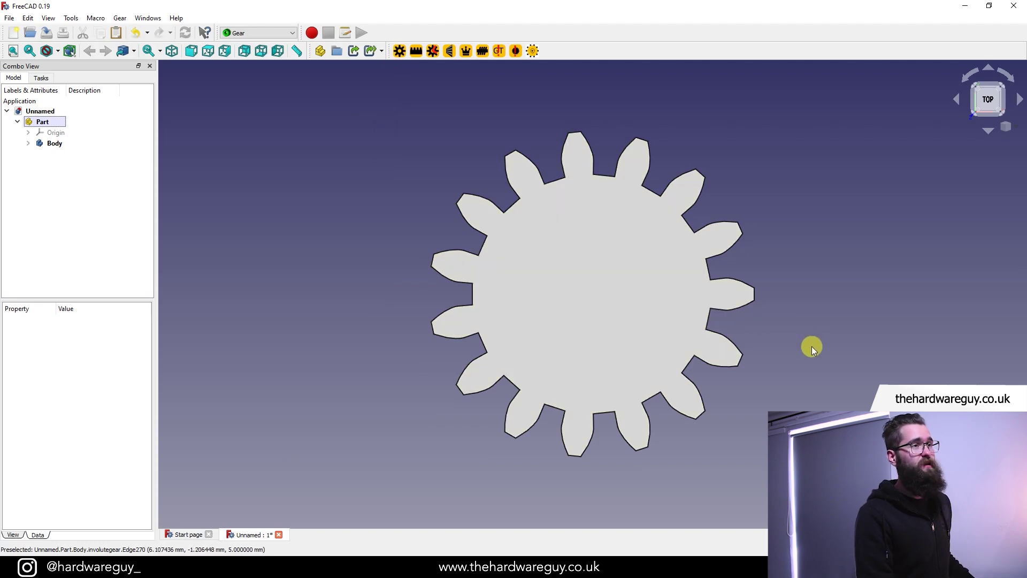
middle_click_drag(811, 345, 348, 314)
middle_click_drag(764, 404, 755, 366)
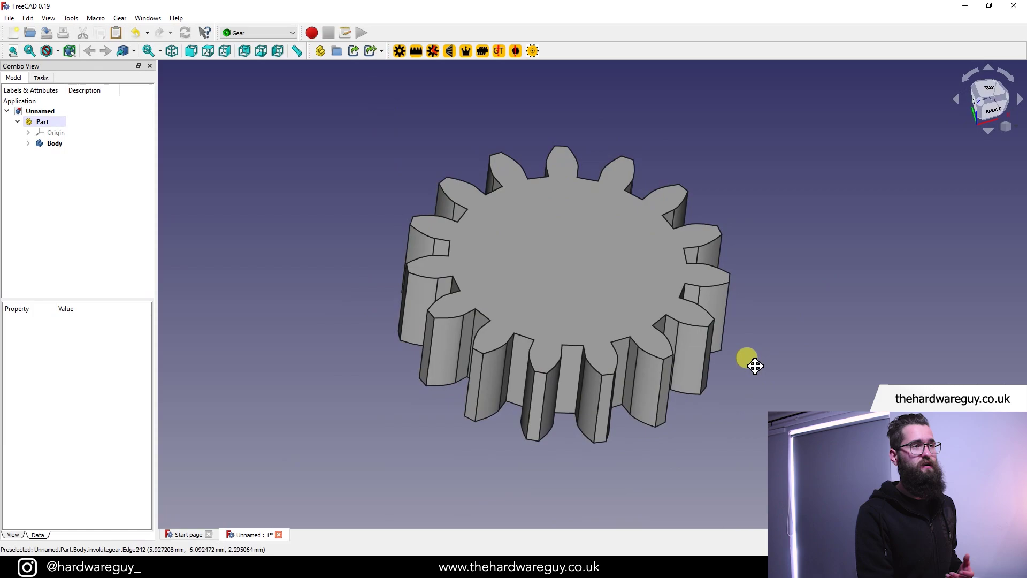
Select involutegear in the expanded Body, widen the Combo View, and edit the module.
left_click(29, 143)
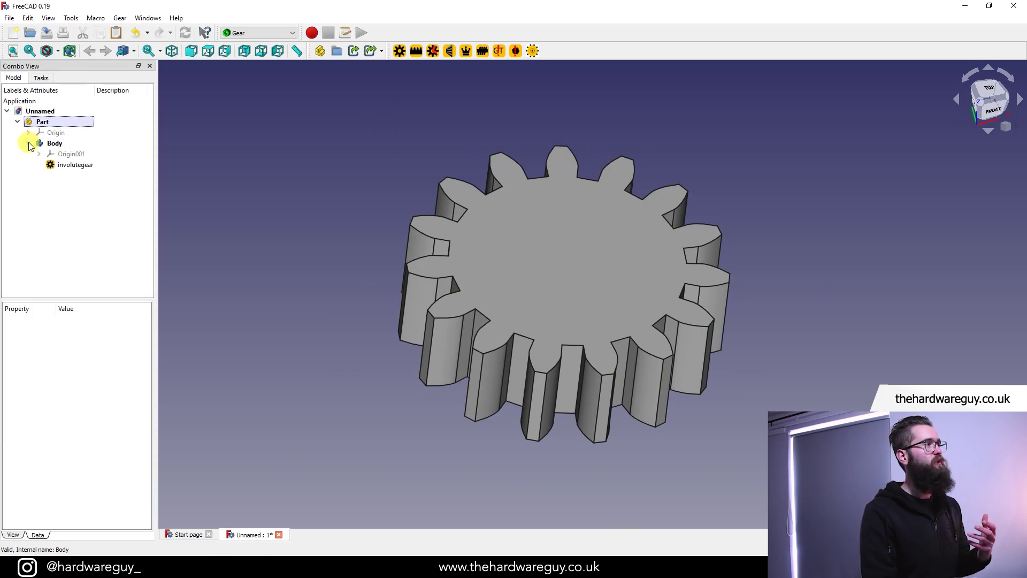
left_click(88, 166)
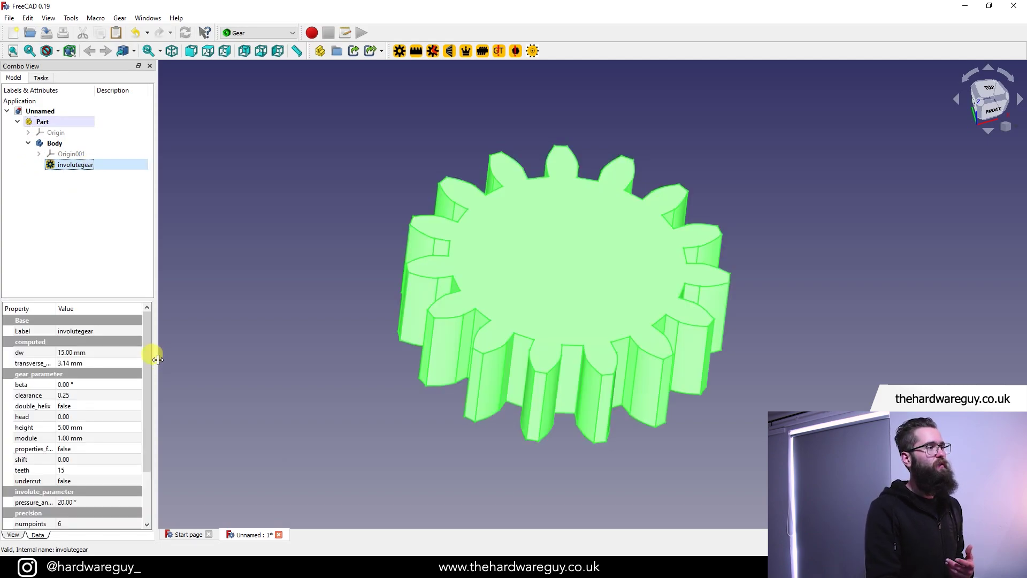
left_click_drag(155, 349, 203, 351)
scroll(137, 404, "down", 2)
scroll(137, 404, "up", 2)
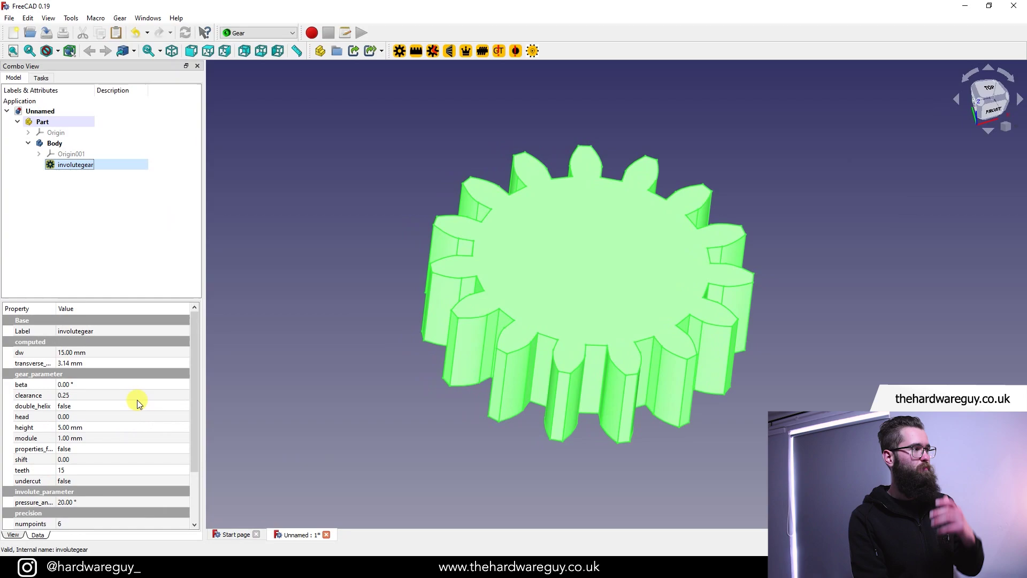
left_click_drag(112, 299, 125, 226)
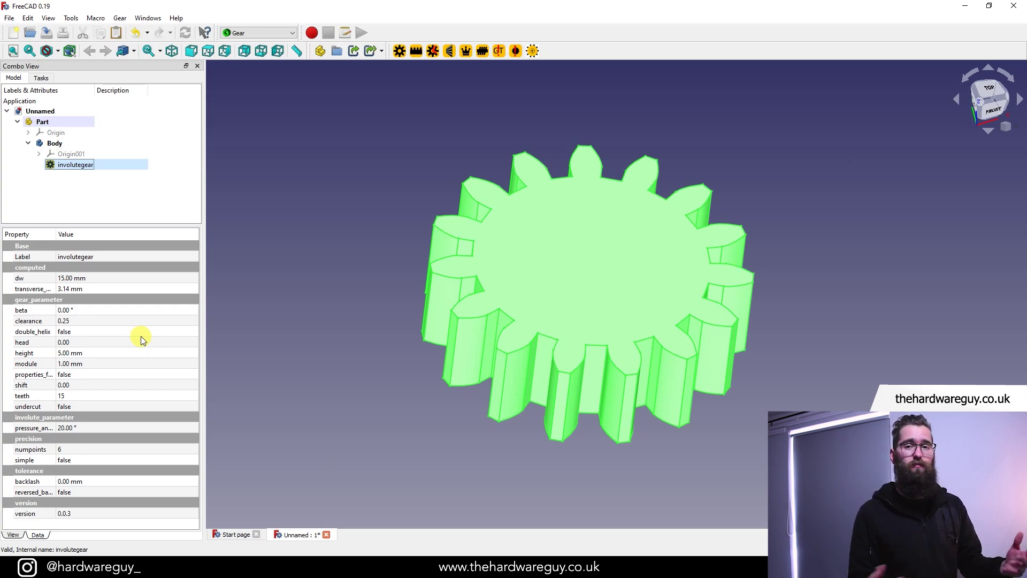
left_click(119, 364)
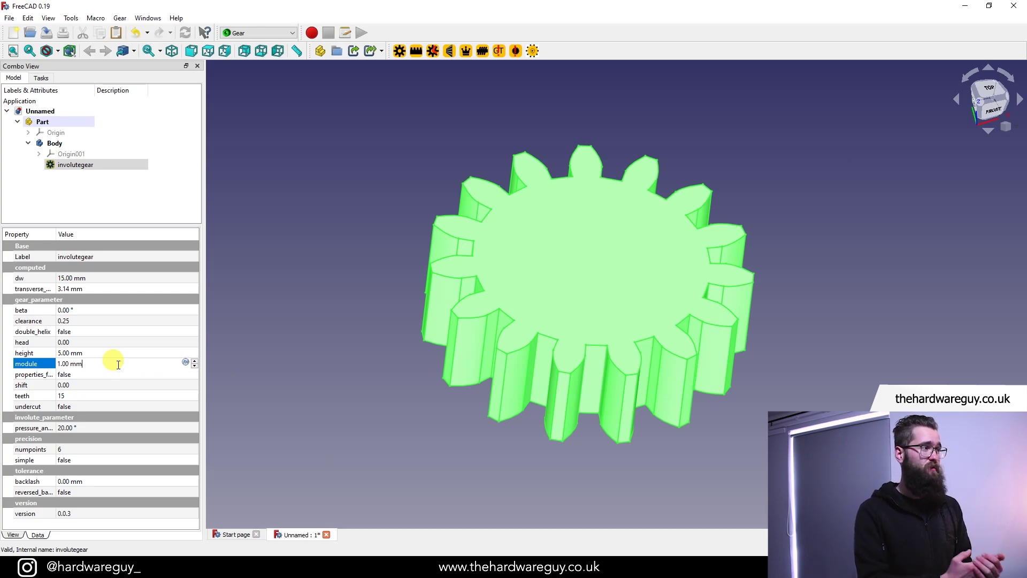
Set the gear height to 15 mm and the teeth count to 60.
left_click(101, 349)
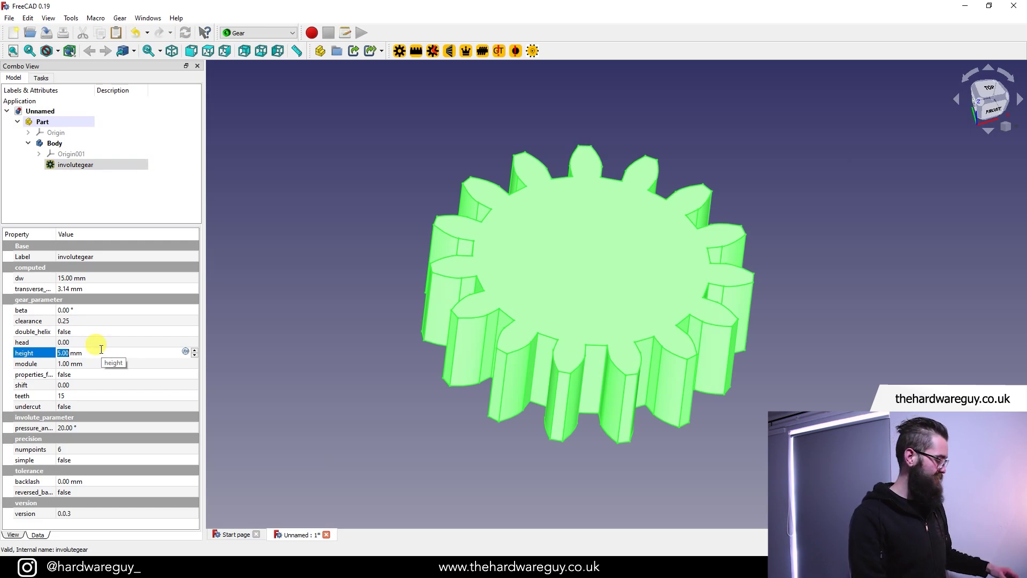
type("15")
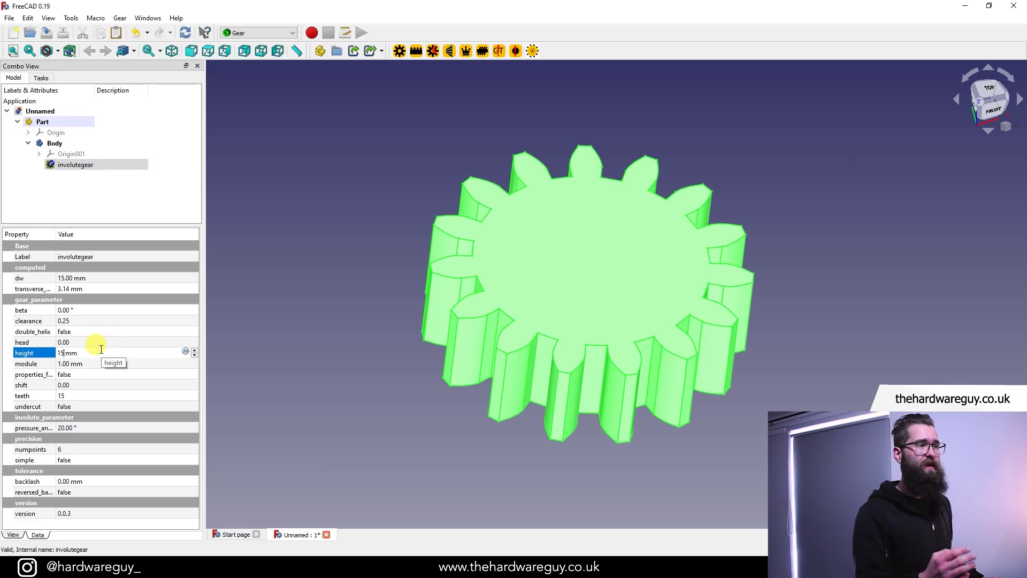
key("Tab")
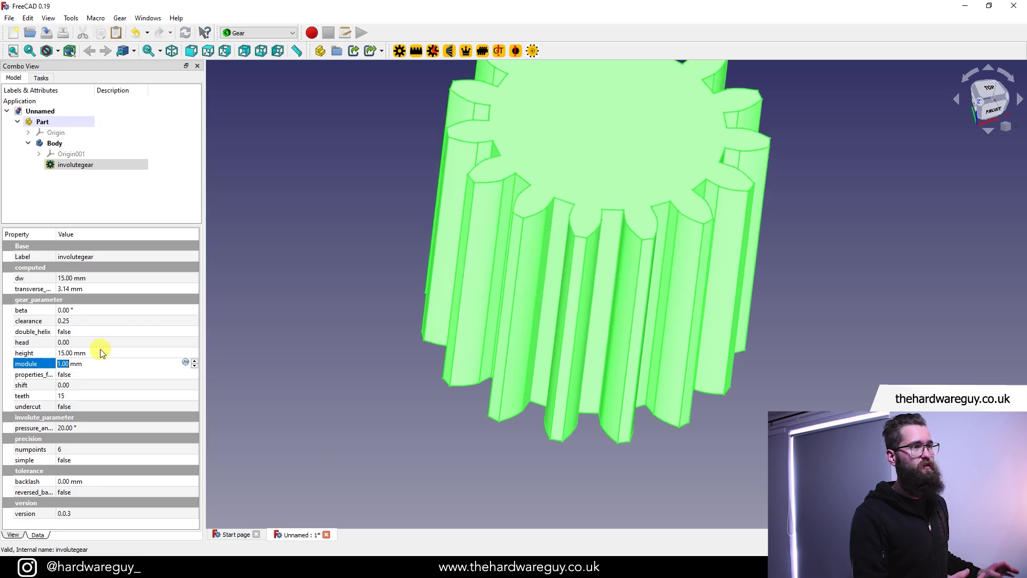
left_click(82, 395)
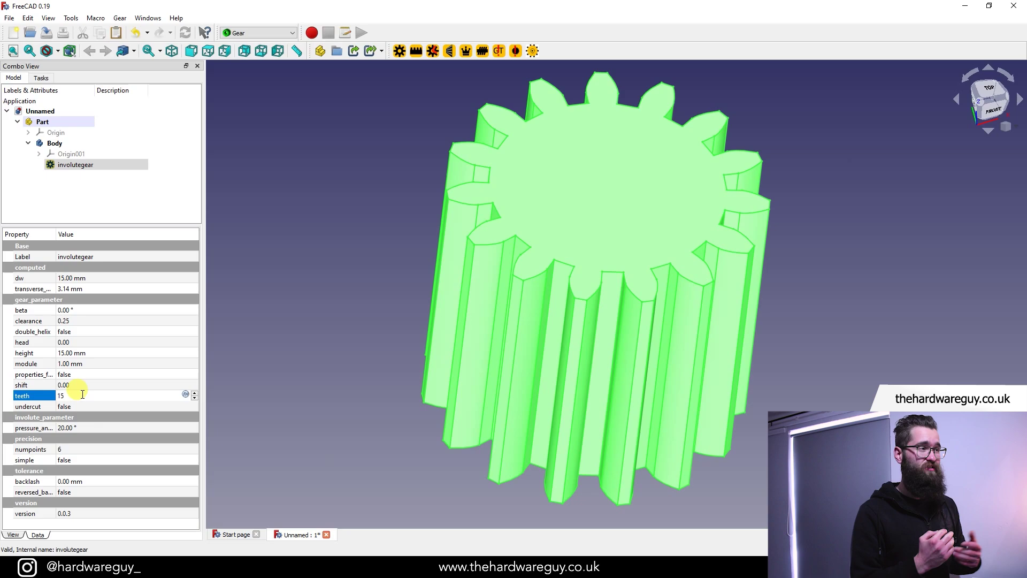
key("BackSpace")
key("BackSpace")
type("60")
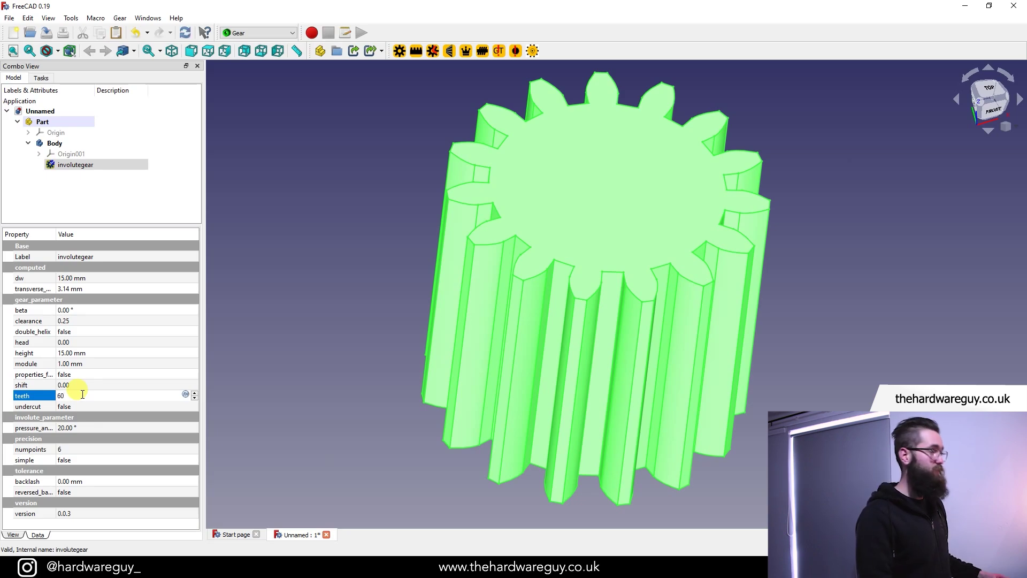
key("Tab")
Reselect the involutegear and fit the whole gear in view.
scroll(492, 402, "down", 5)
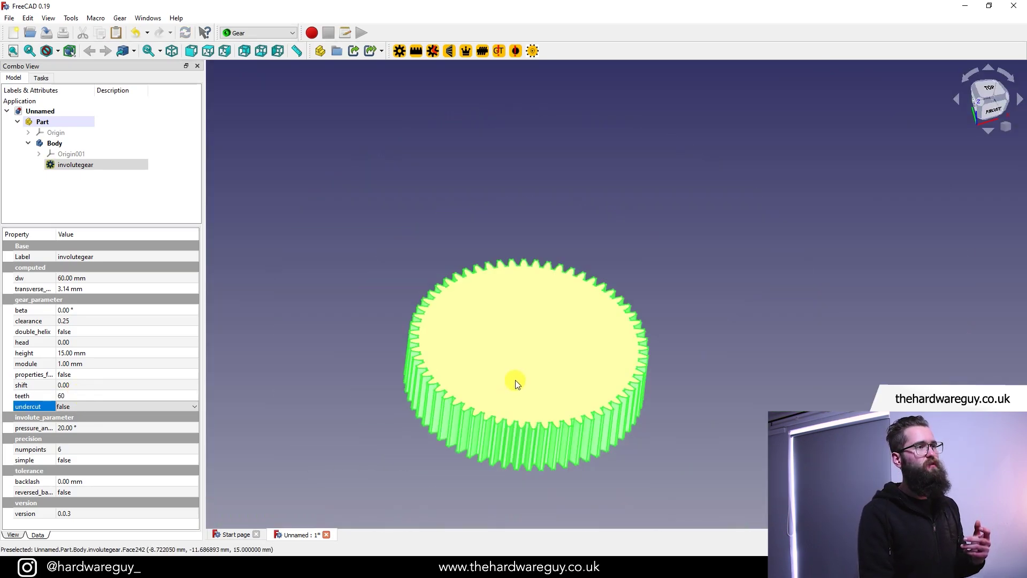
scroll(731, 367, "up", 2)
scroll(763, 376, "down", 3)
scroll(764, 376, "up", 1)
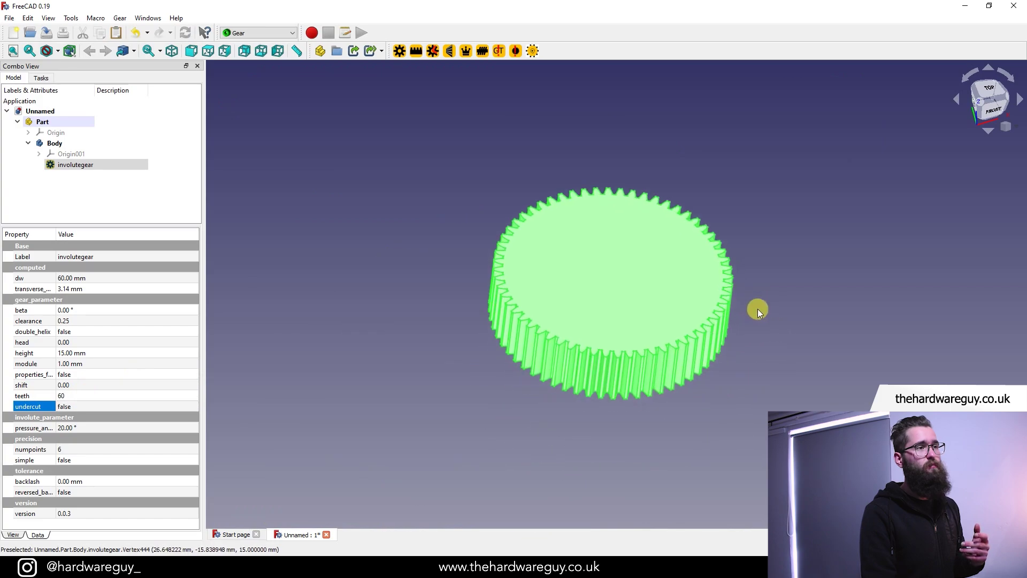
left_click(760, 349)
scroll(759, 348, "up", 3)
left_click(85, 168)
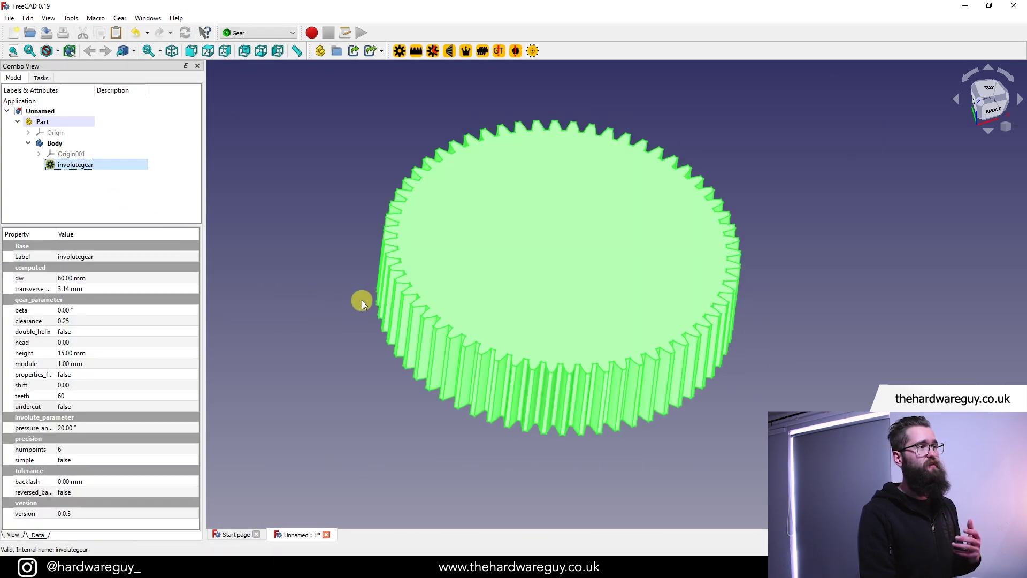
left_click(308, 323)
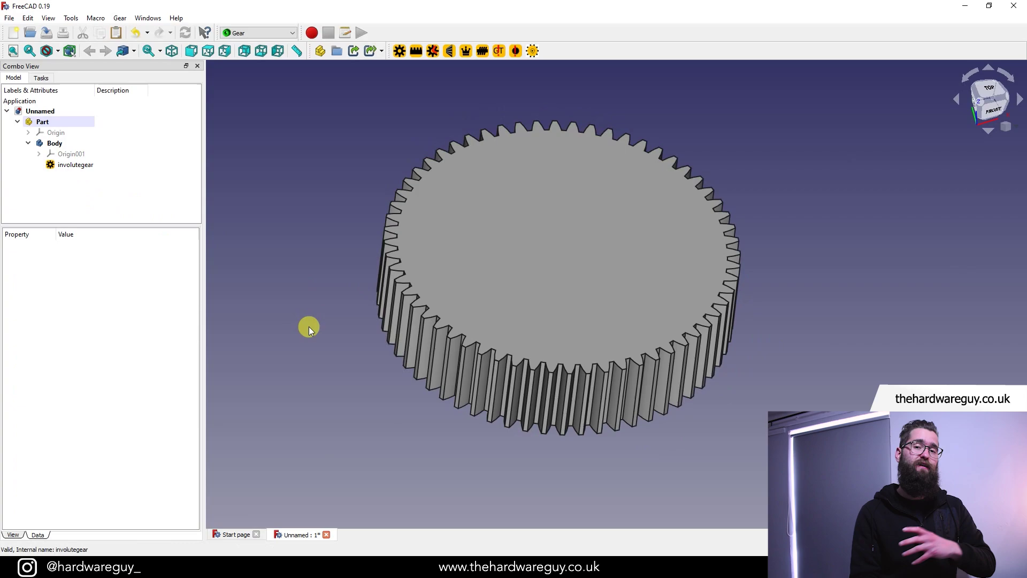
left_click(390, 207)
key("v")
key("f")
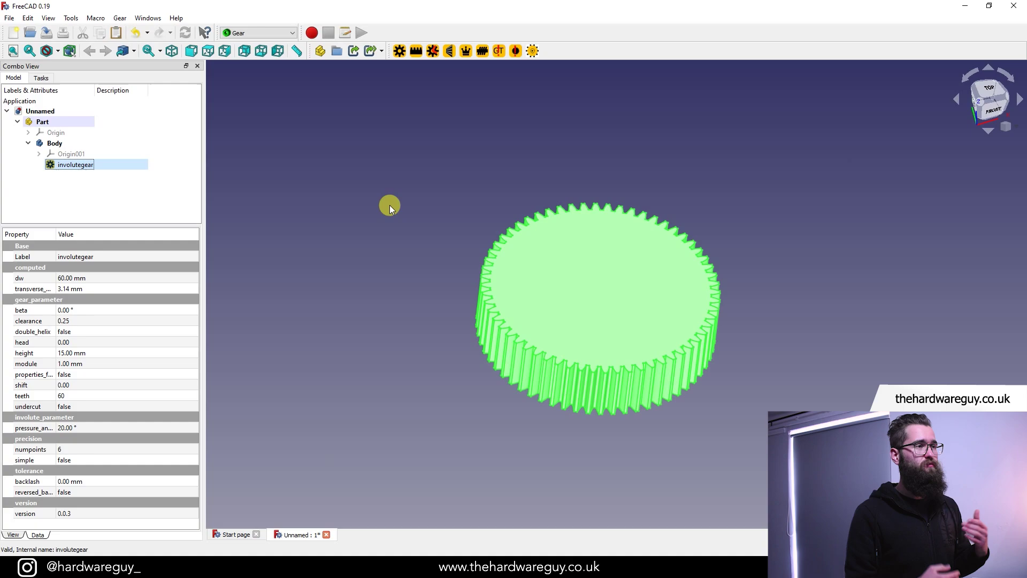
Select involutegear and begin editing its beta angle in the Property panel.
left_click(406, 383)
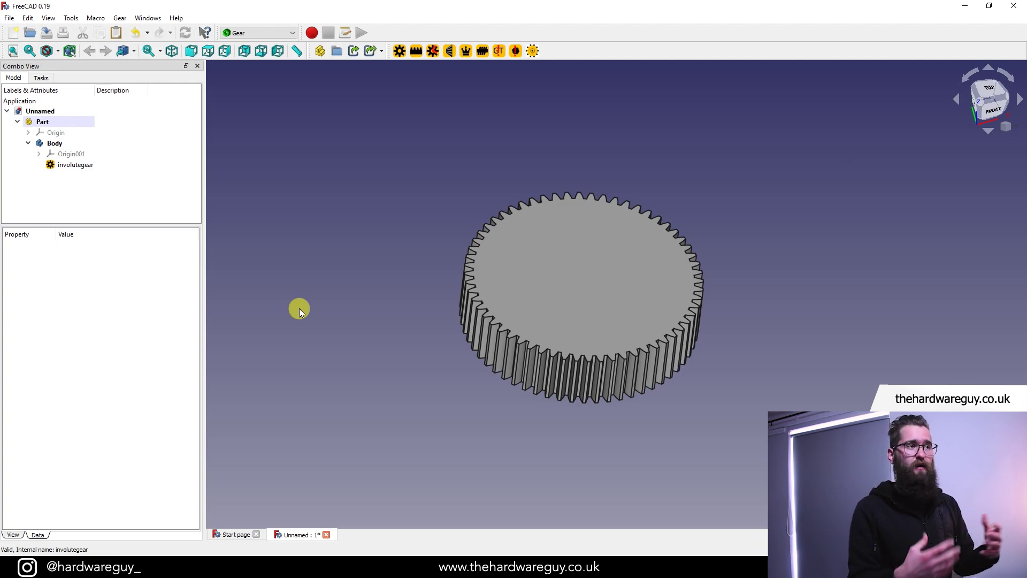
left_click(75, 164)
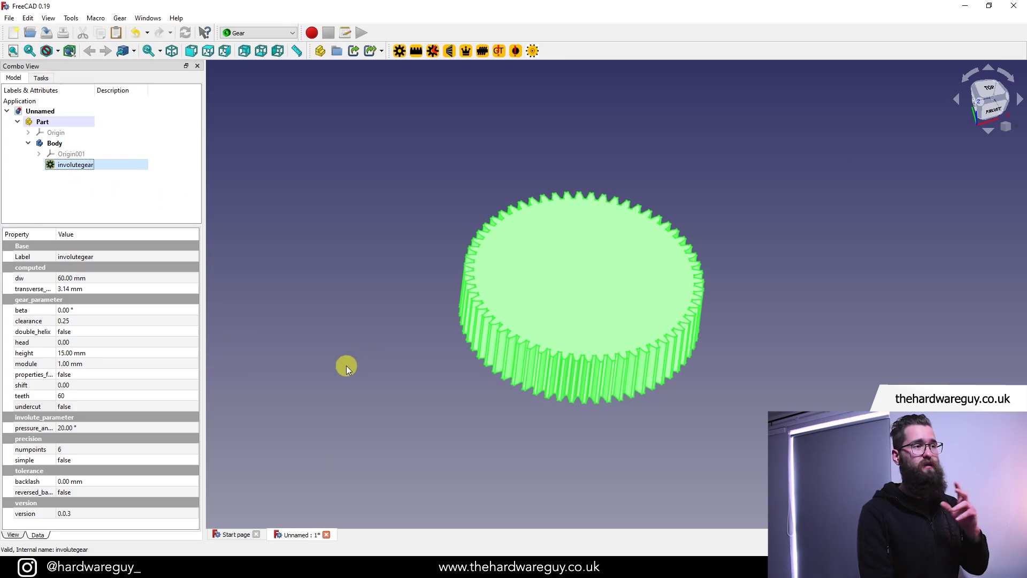
left_click(94, 307)
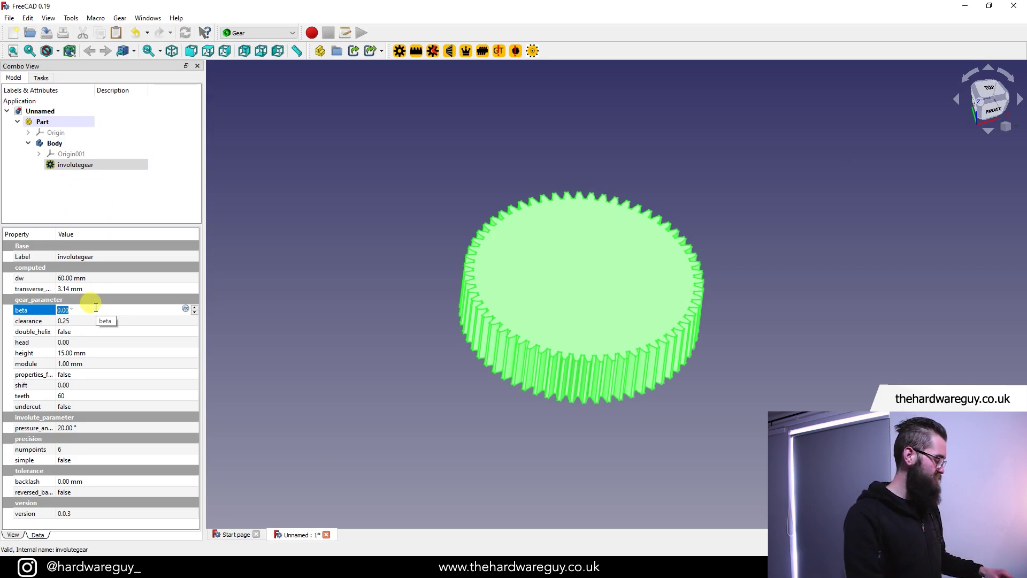
Enter a beta of 40°, orbit to view the helical teeth, and confirm it reads 40.00°.
type("40")
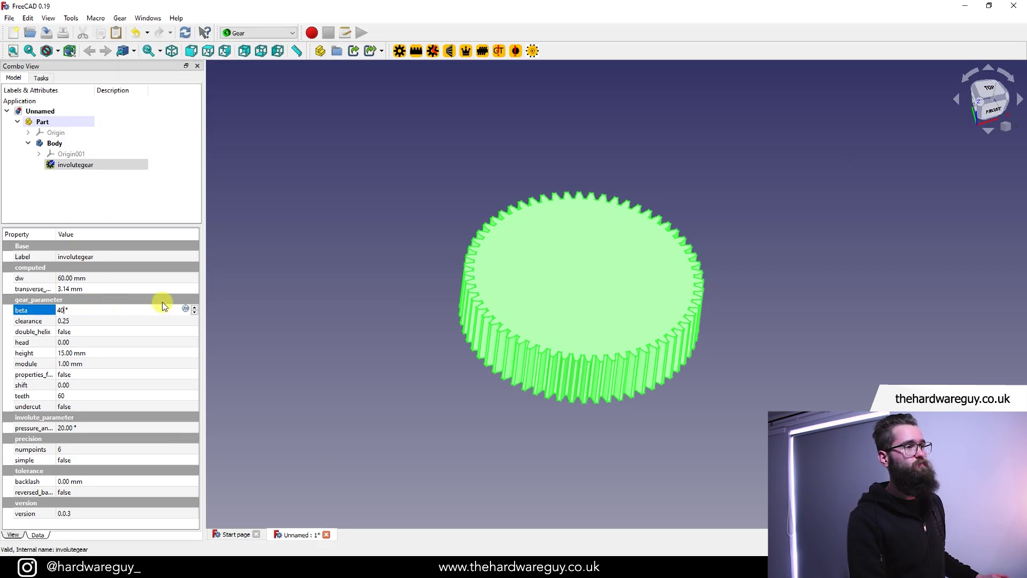
left_click(717, 418)
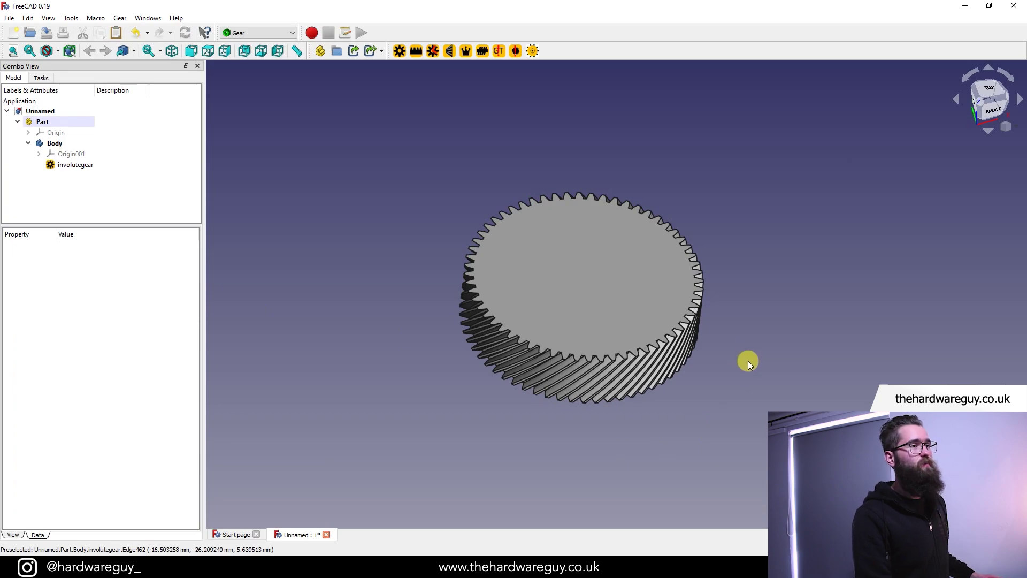
middle_click_drag(748, 360, 667, 343)
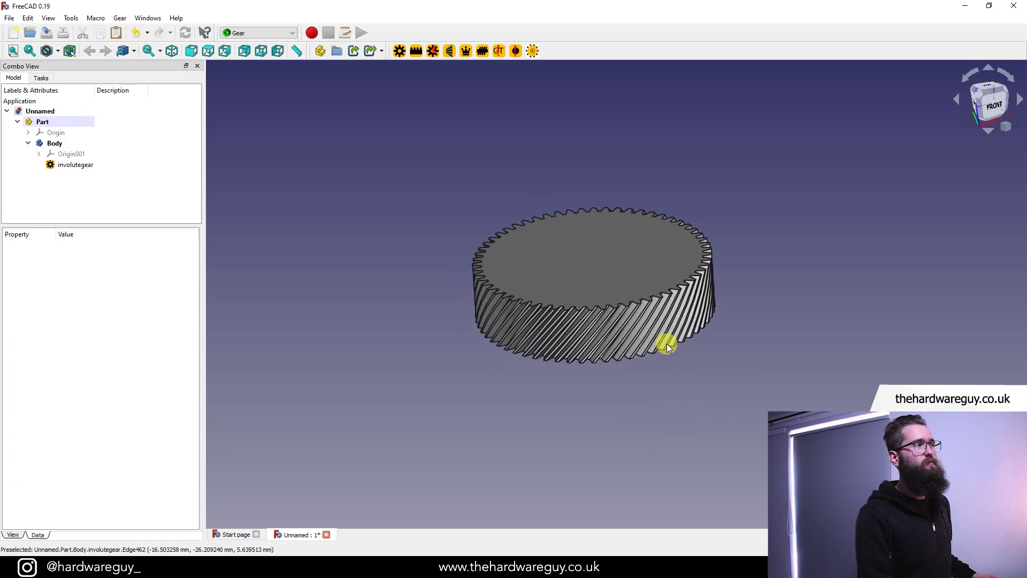
left_click(78, 165)
left_click(345, 311)
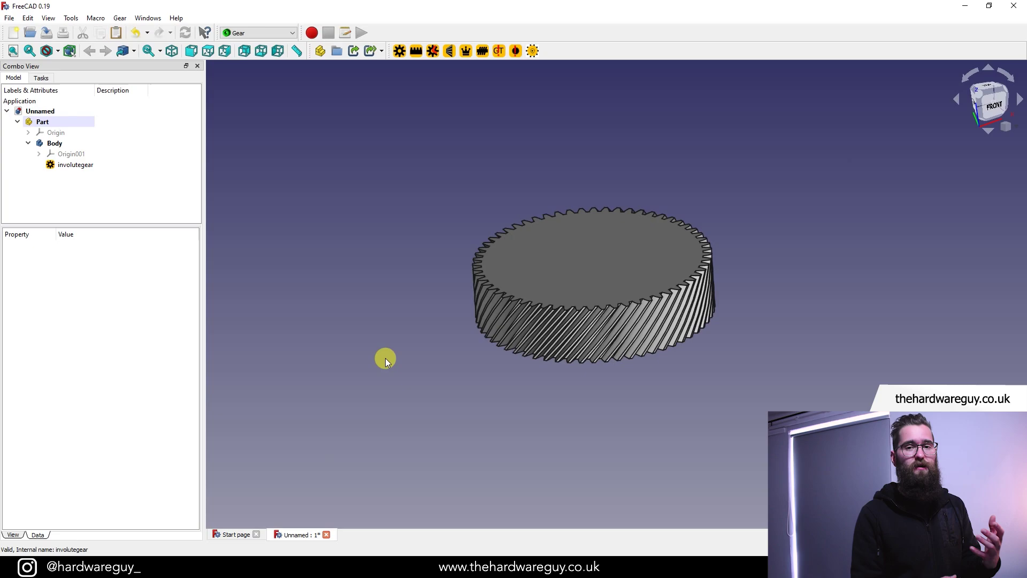
left_click(94, 167)
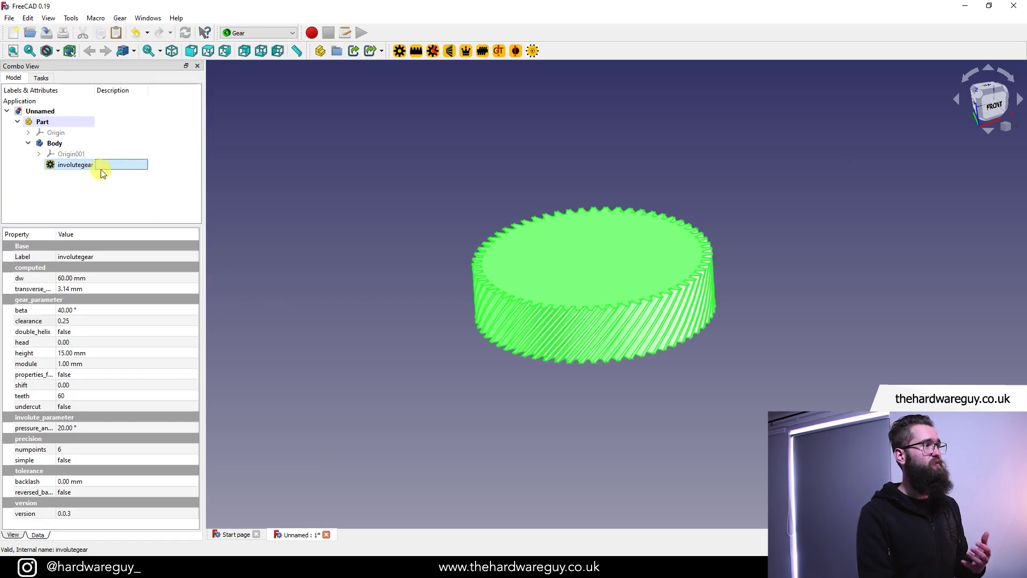
left_click(67, 310)
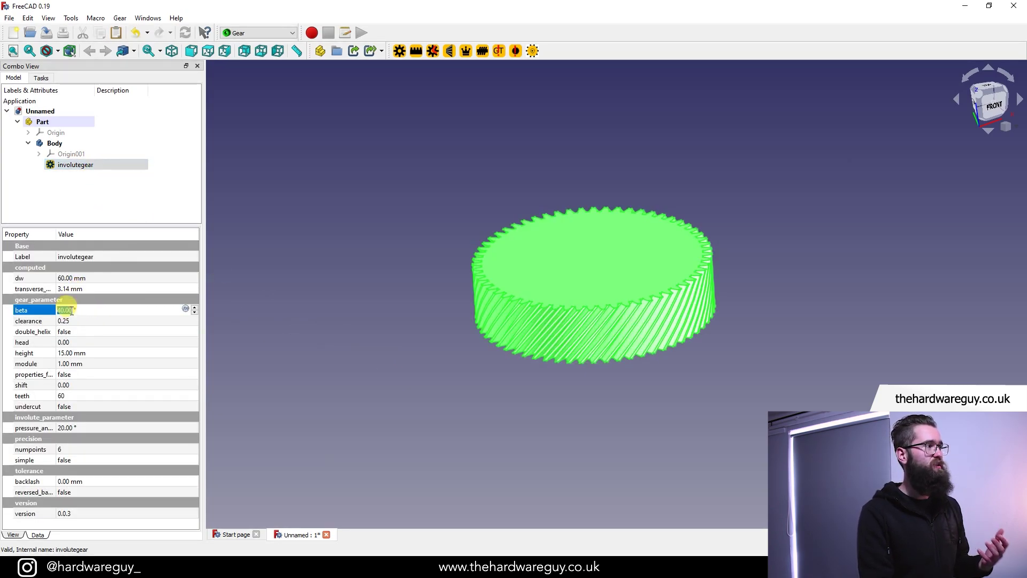
left_click(309, 333)
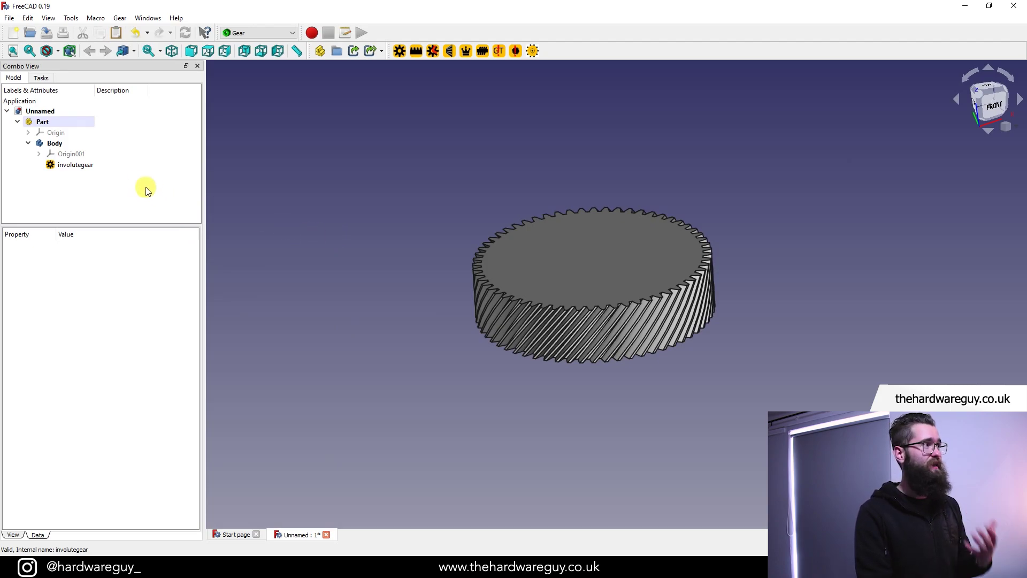
Set involutegear's double_helix property to true and recompute for herringbone teeth.
left_click(74, 165)
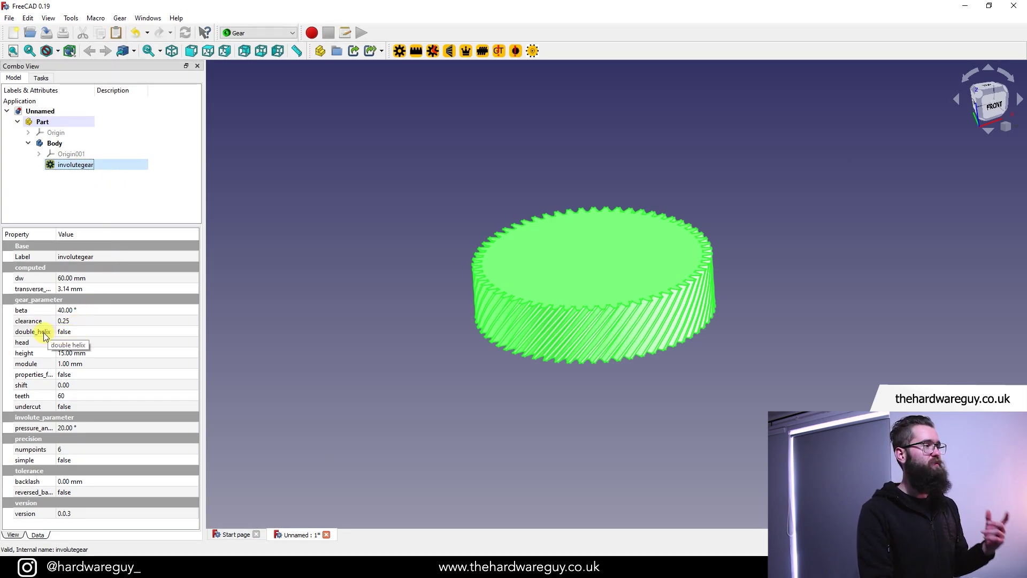
left_click(102, 333)
left_click(102, 332)
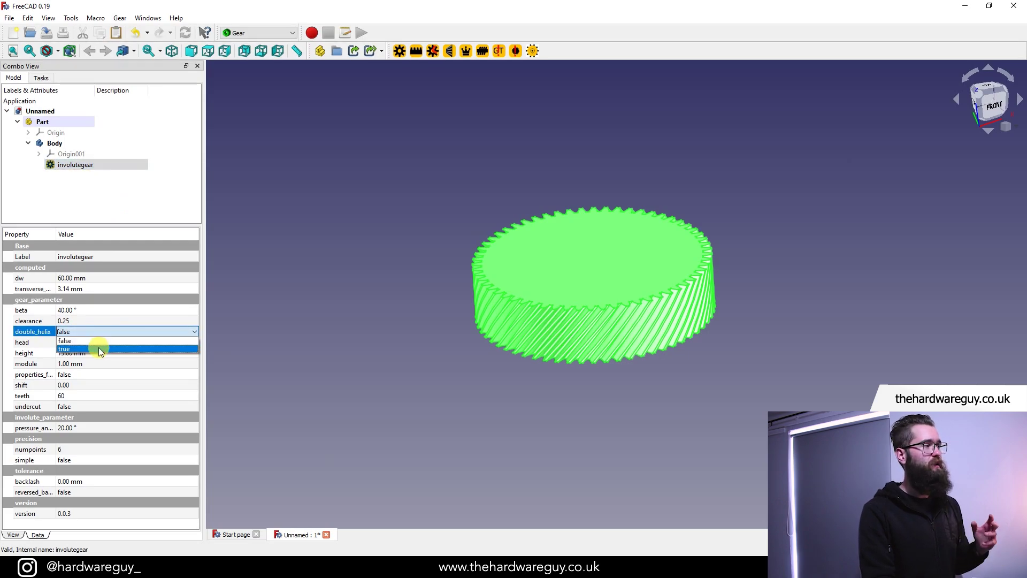
left_click(99, 347)
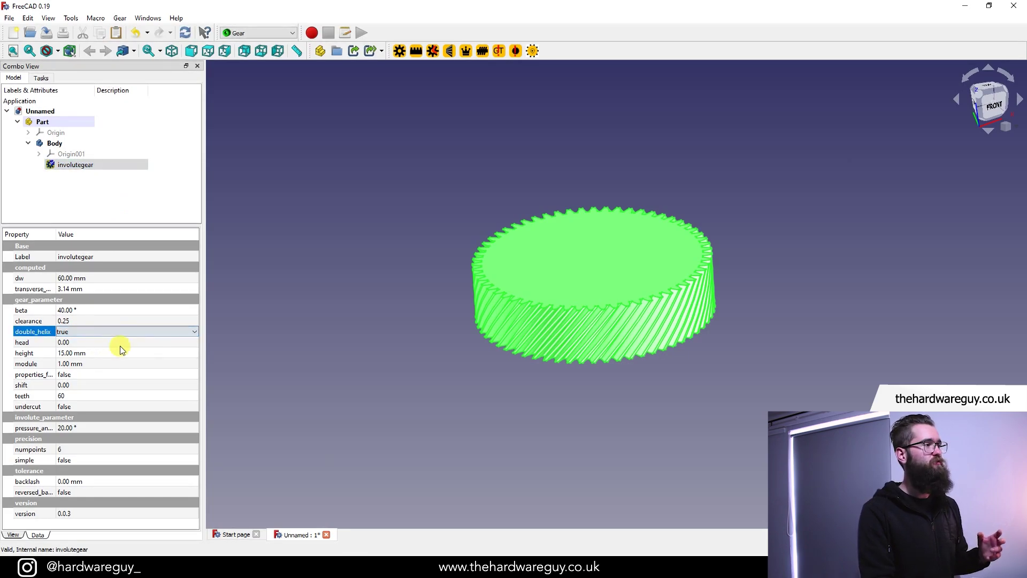
left_click(259, 335)
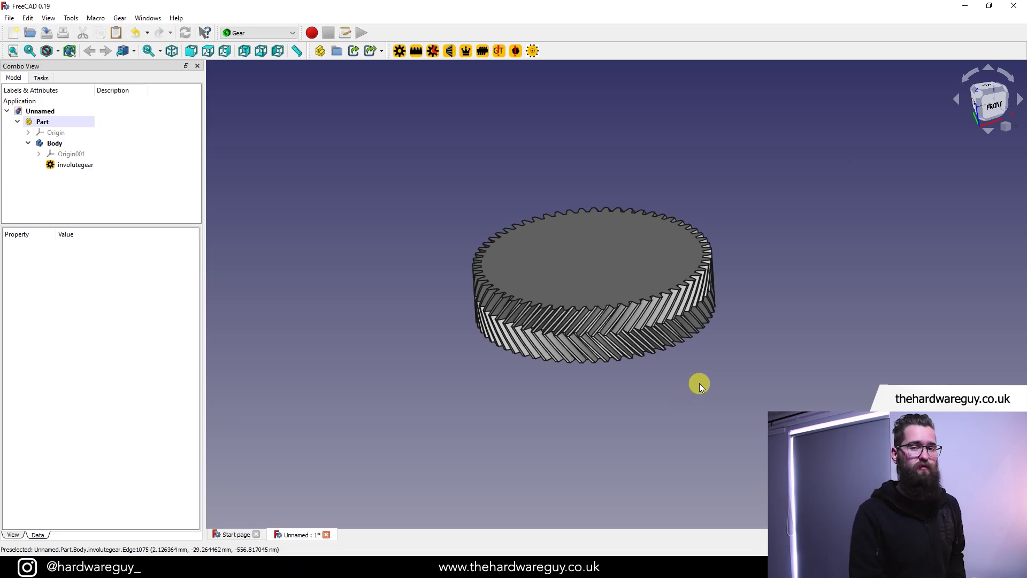
left_click(75, 164)
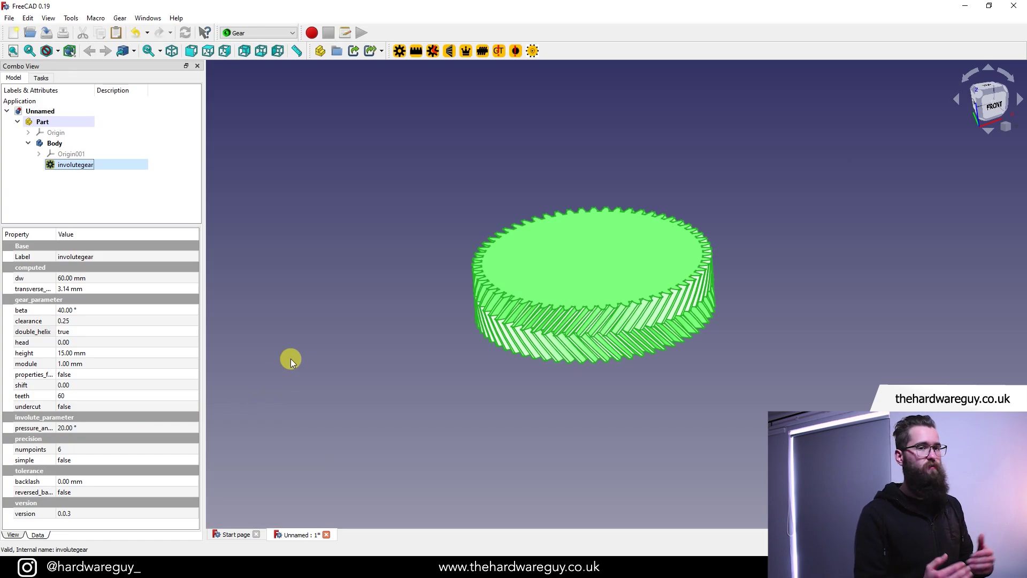
Set the herringbone gear's pressure angle to 14.5°.
left_click(85, 428)
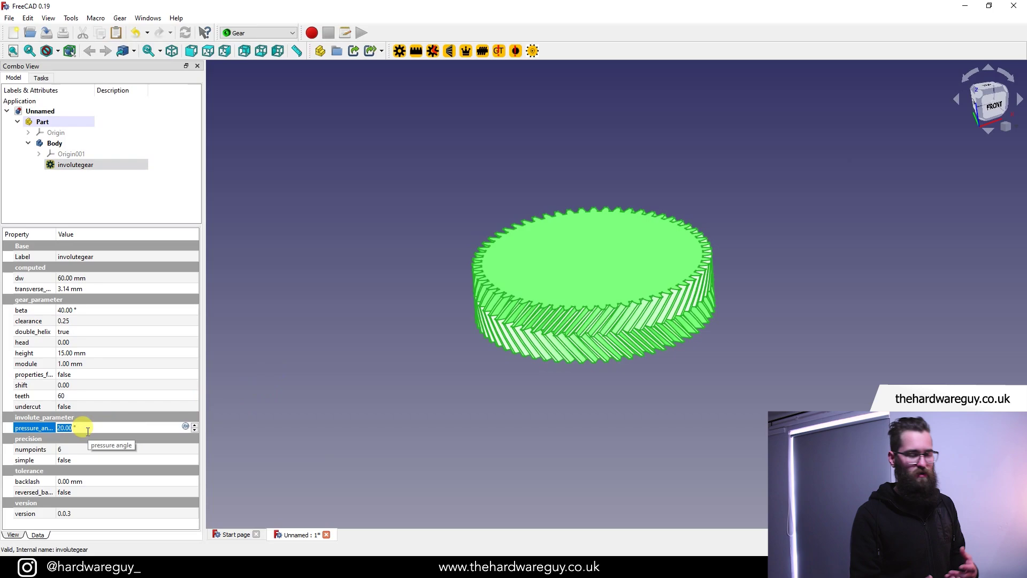
type("14.5")
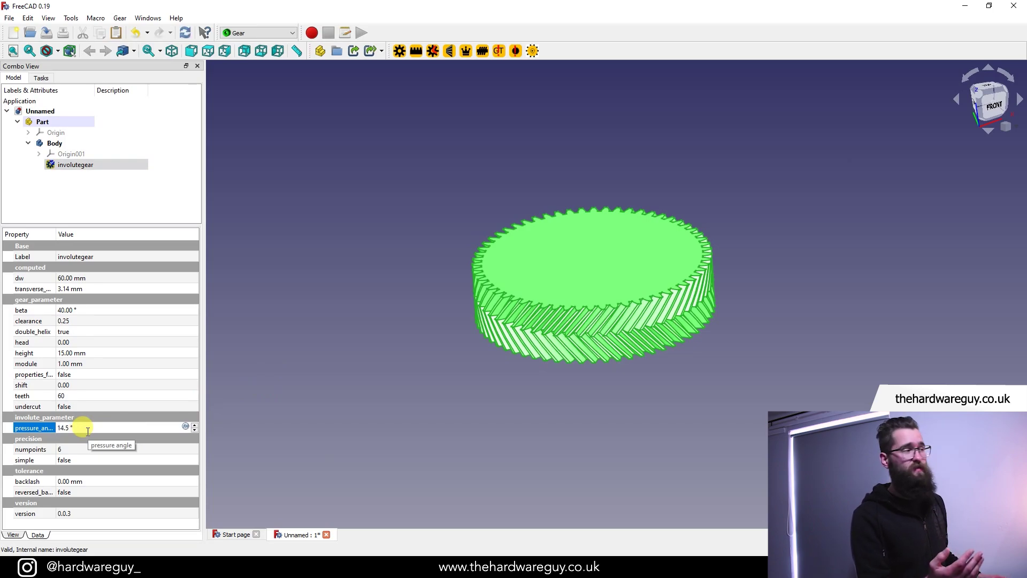
left_click(280, 346)
scroll(474, 412, "up", 5)
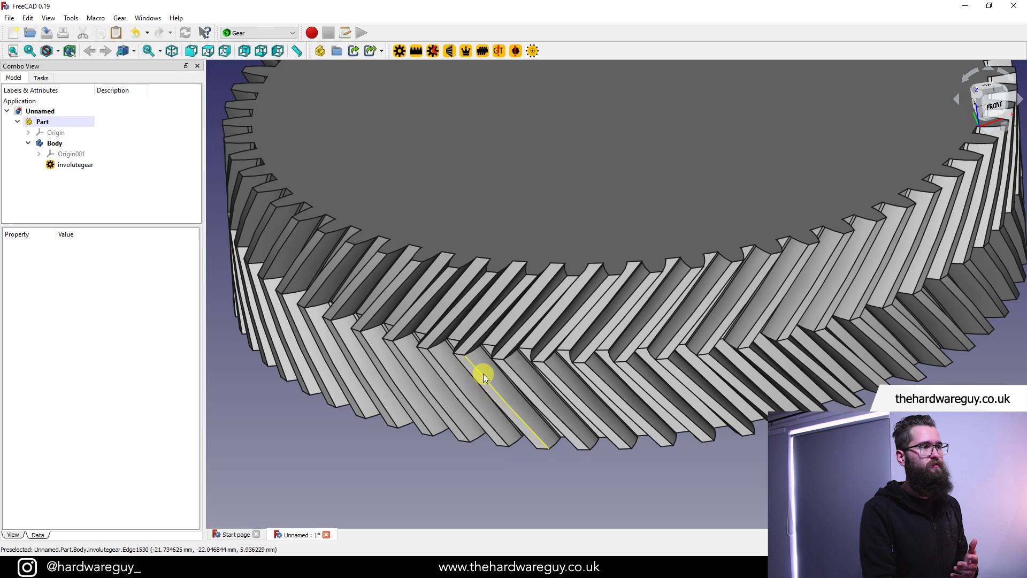
Reselect the involute gear and begin editing its pressure_angle again.
left_click(75, 165)
left_click(66, 429)
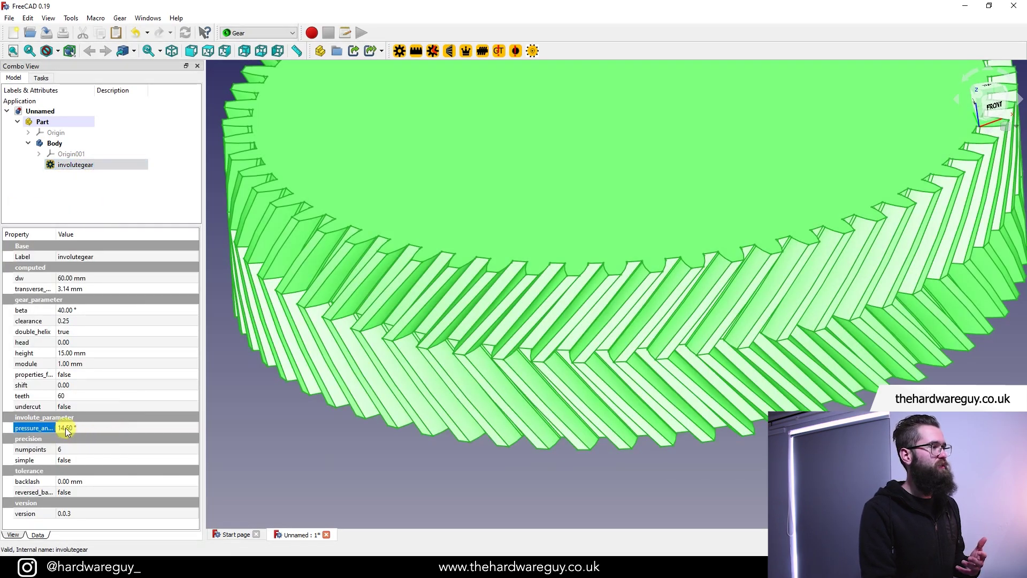
left_click(66, 428)
Change the gear's pressure angle to 30°, then back to 20°, and zoom out.
type("30")
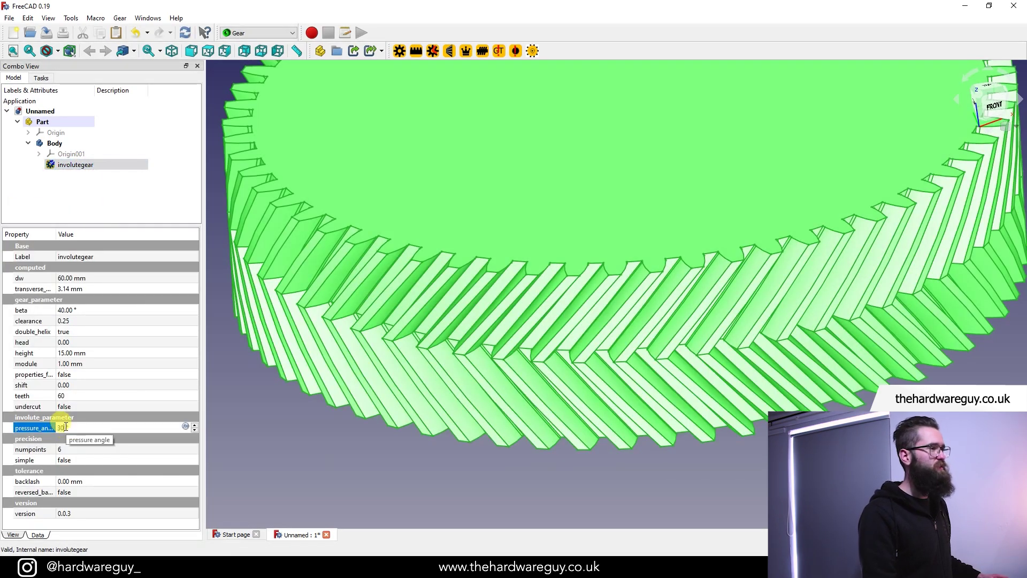
left_click(311, 444)
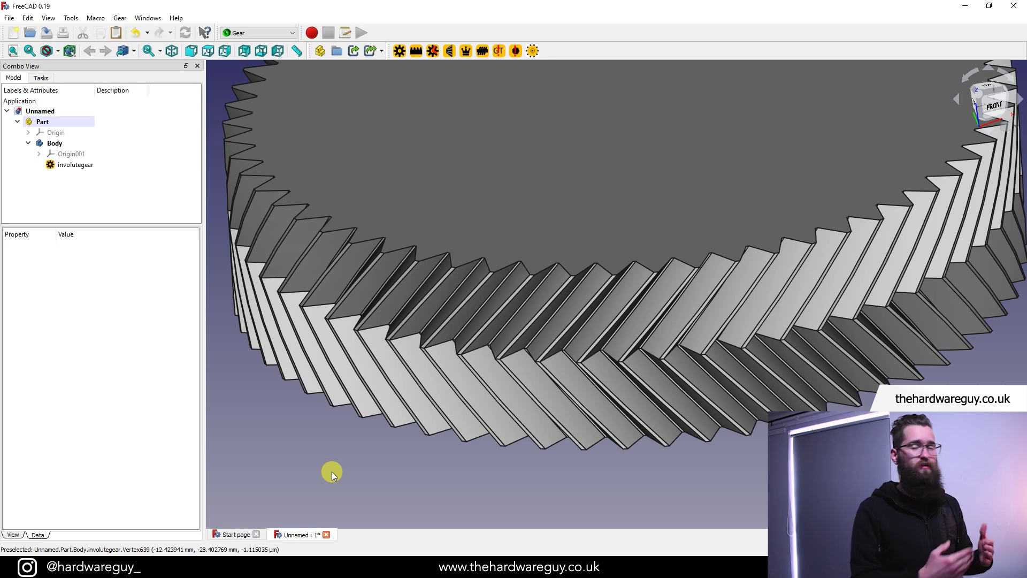
double_click(77, 427)
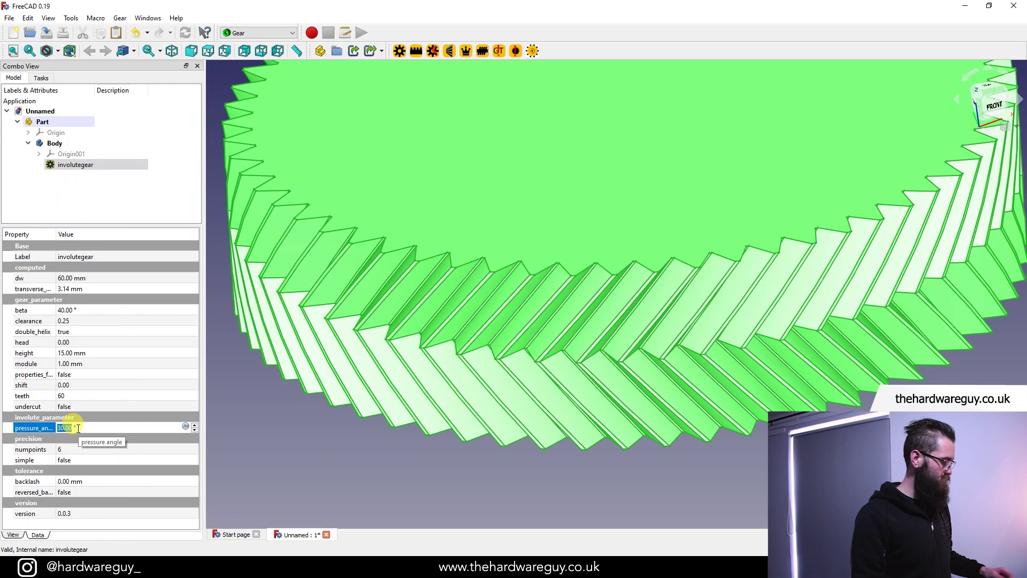
type("20")
left_click(457, 450)
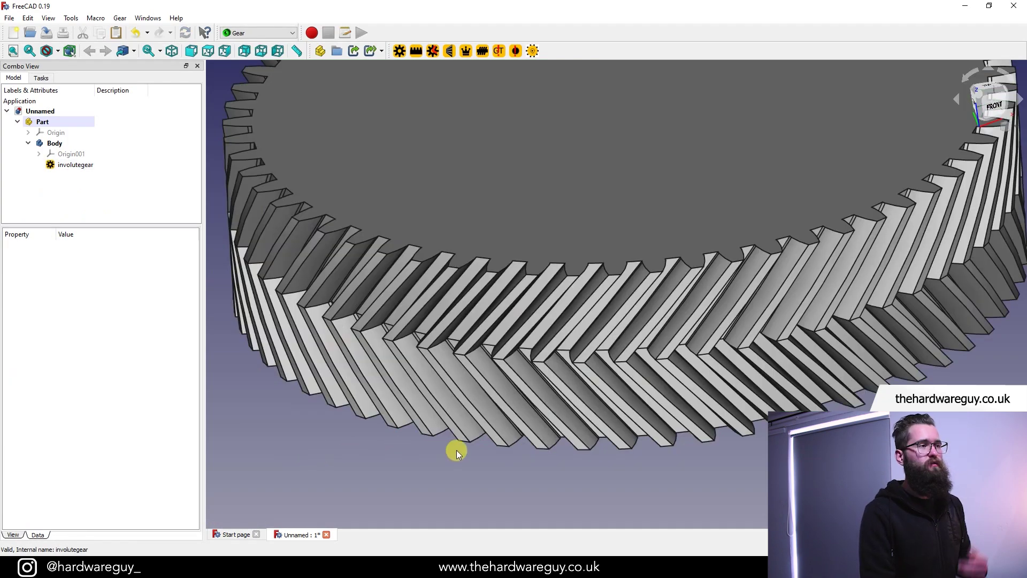
scroll(452, 457, "down", 10)
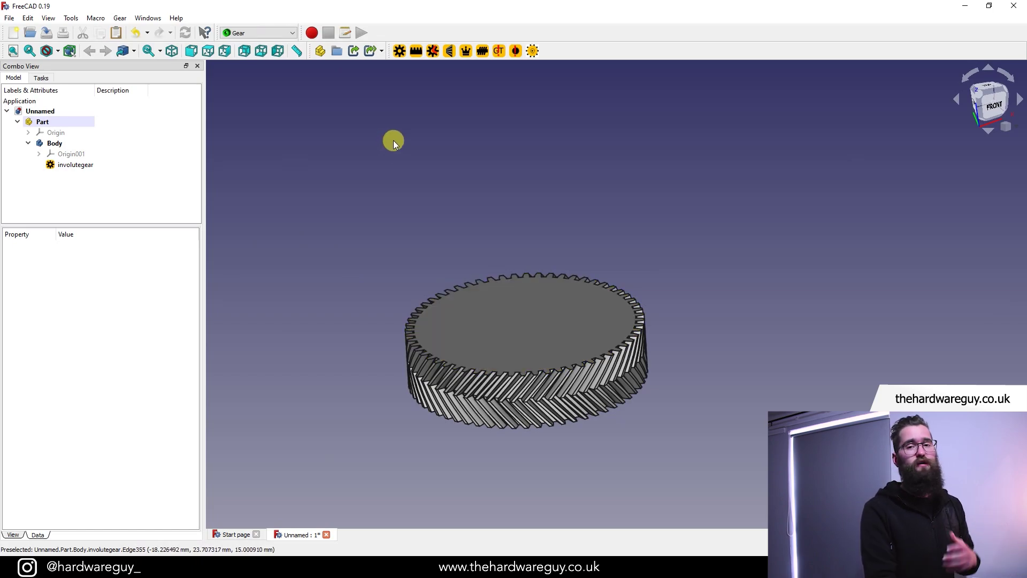
In the Sketcher workbench, start a new sketch on the gear's top face.
left_click(275, 33)
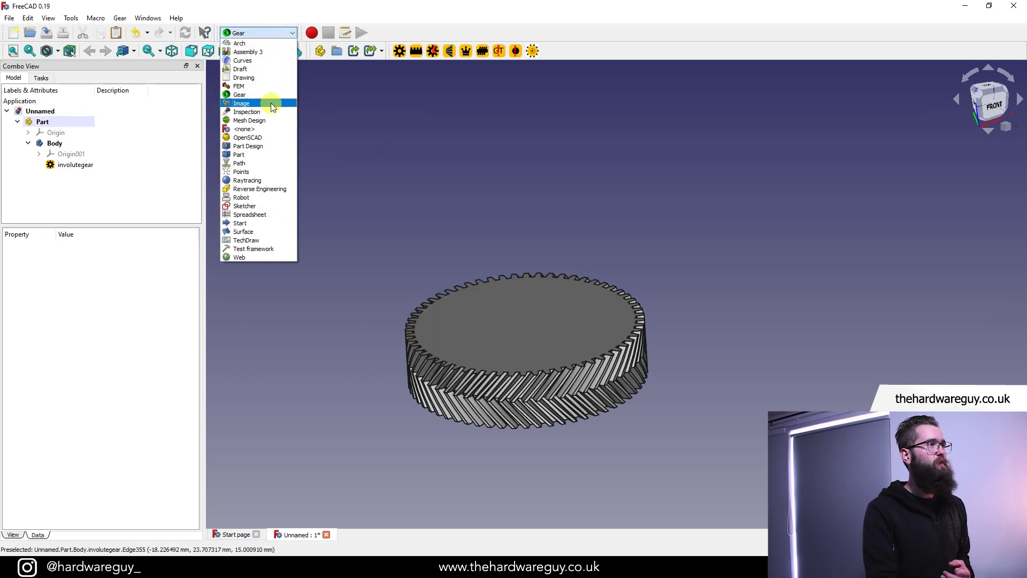
left_click(262, 206)
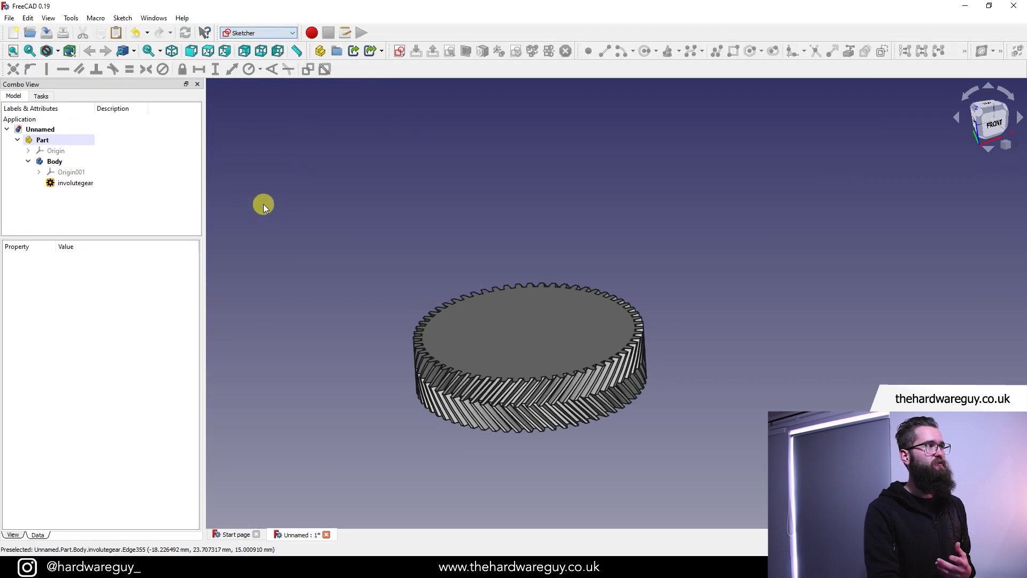
left_click(524, 314)
left_click(399, 52)
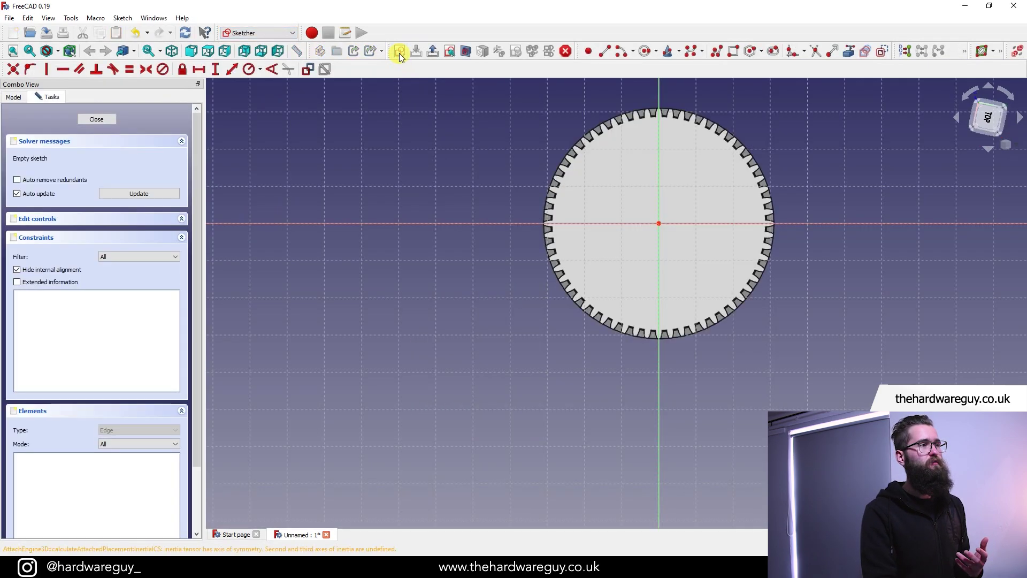
scroll(428, 267, "up", 2)
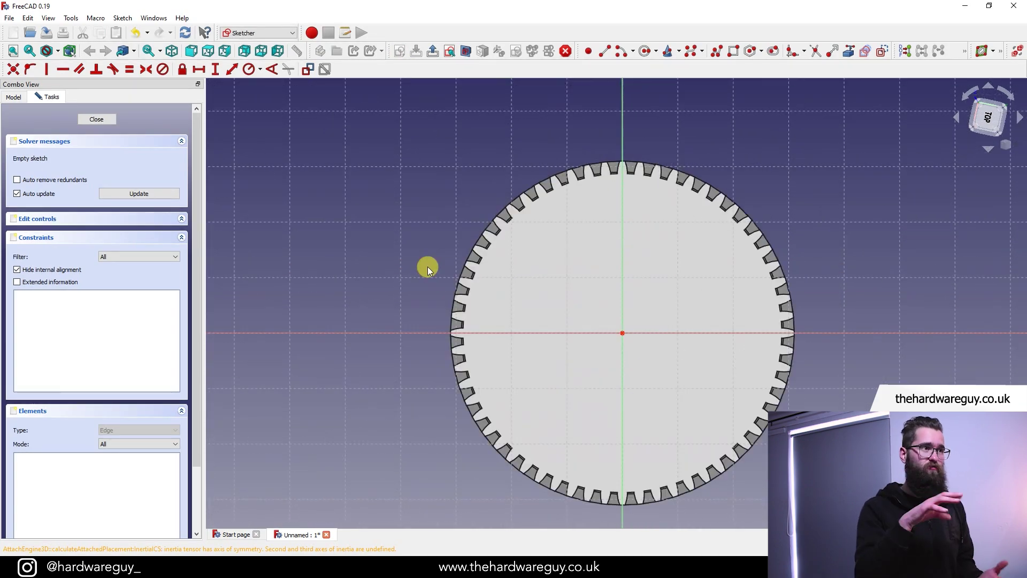
scroll(404, 267, "up", 2)
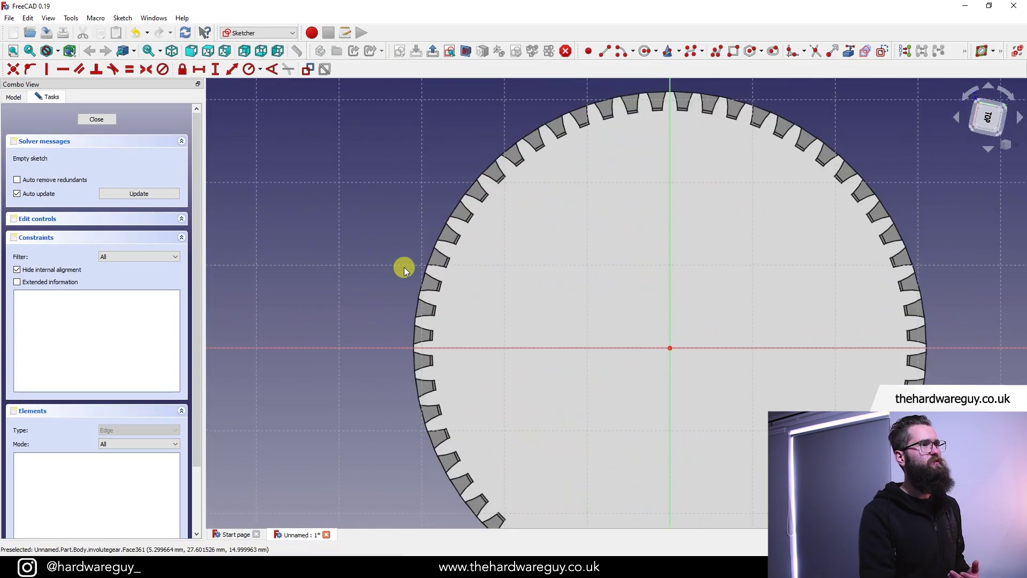
scroll(373, 267, "down", 4)
scroll(368, 259, "up", 2)
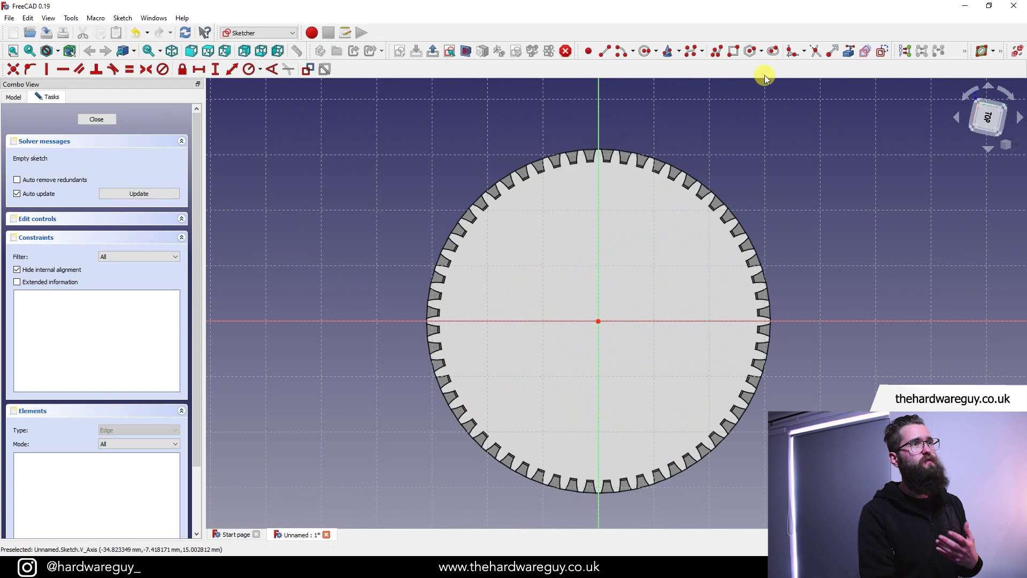
Draw a small circle above the gear centre and constrain its radius to 6 mm.
left_click(644, 51)
left_click(599, 234)
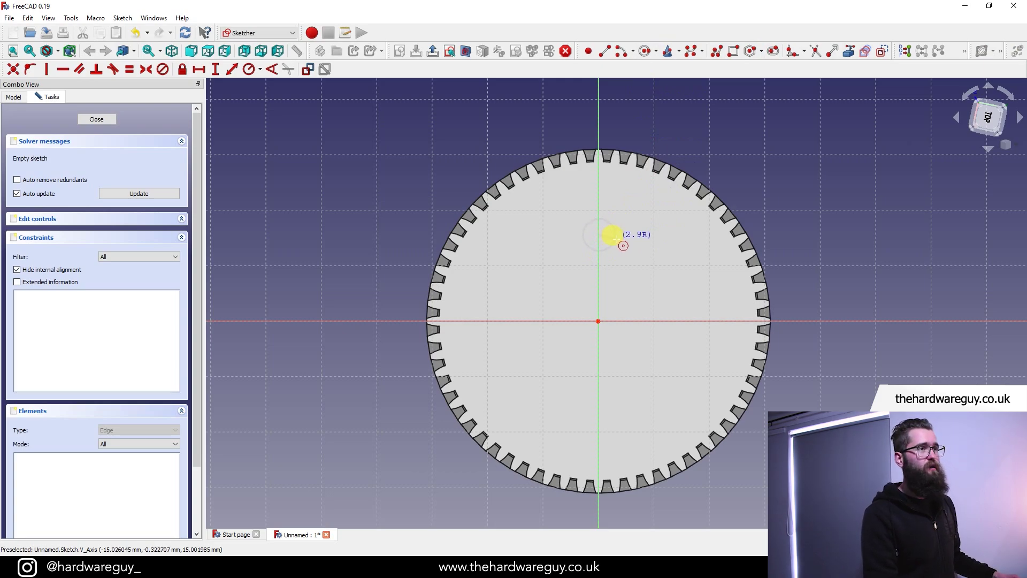
left_click(620, 244)
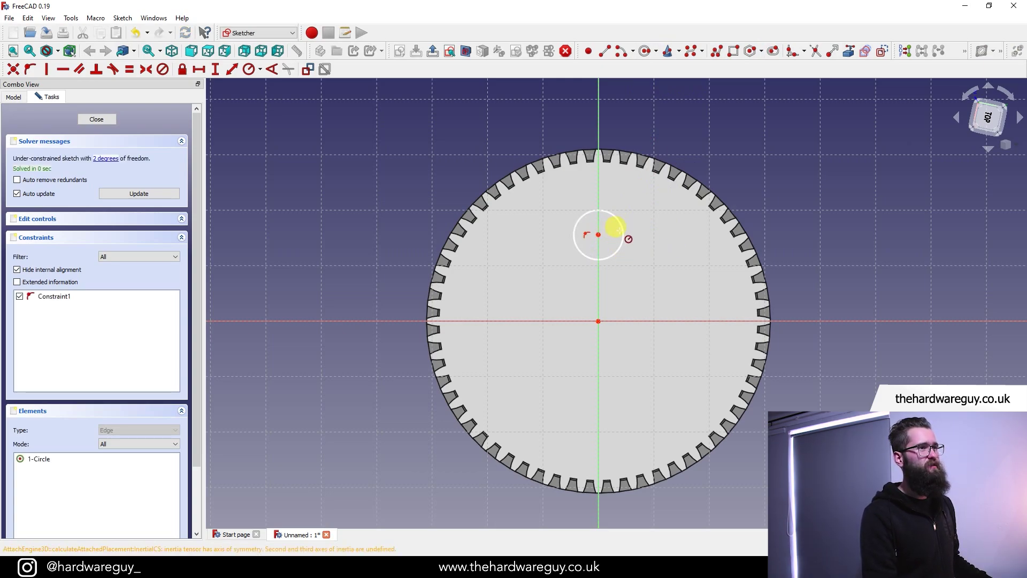
left_click(621, 231)
Constrain the circle centre 19 mm vertically above the gear centre.
left_click(215, 69)
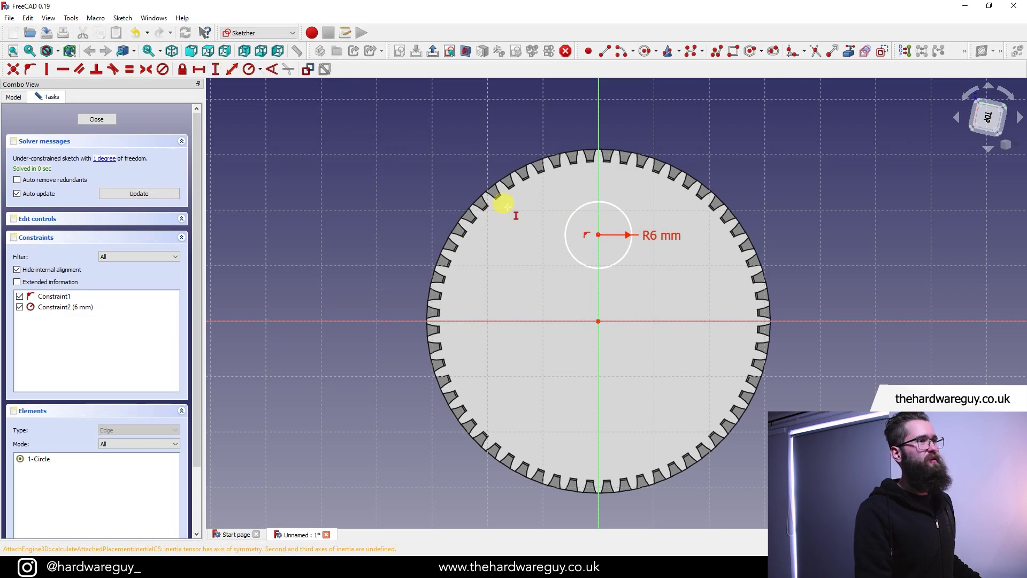
left_click(598, 235)
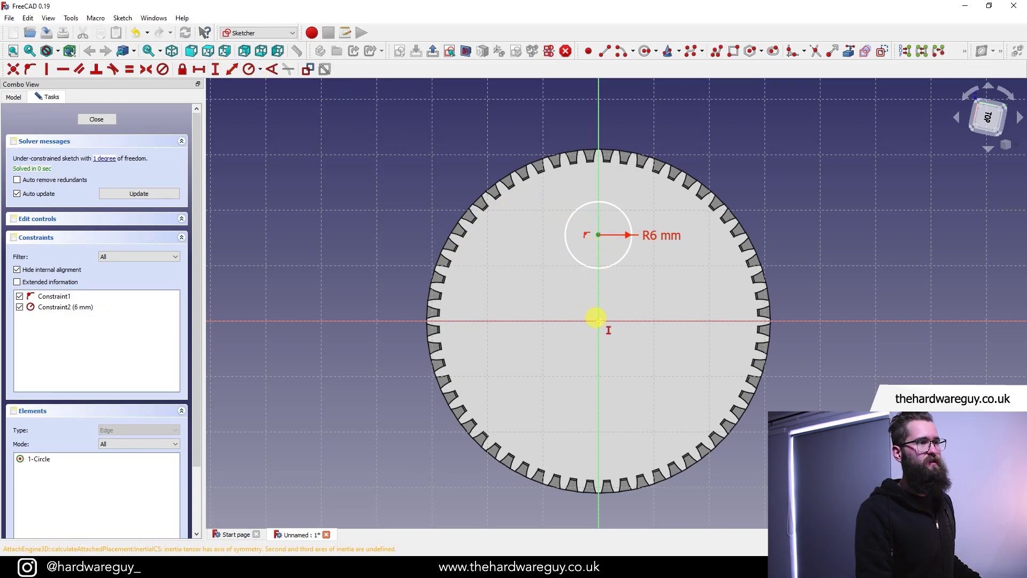
left_click(597, 320)
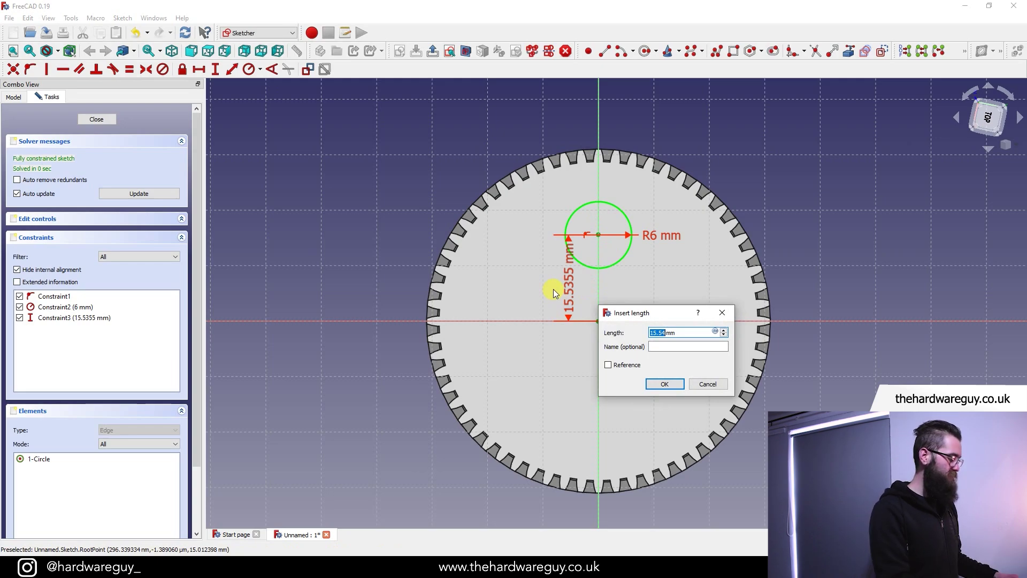
type("19")
left_click(657, 384)
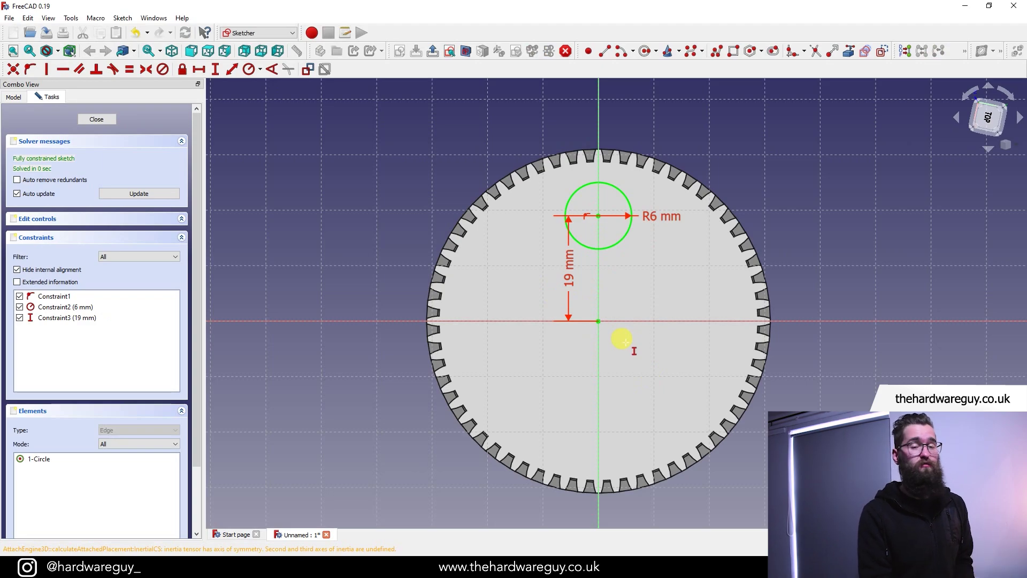
Close the sketch, select it, and switch to the Part Design workbench.
left_click(97, 119)
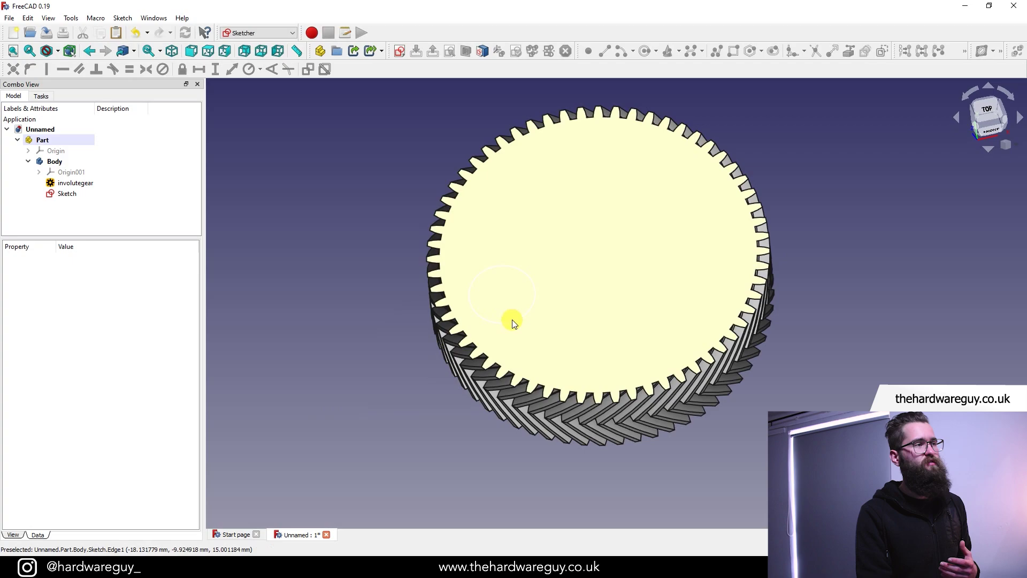
left_click(512, 319)
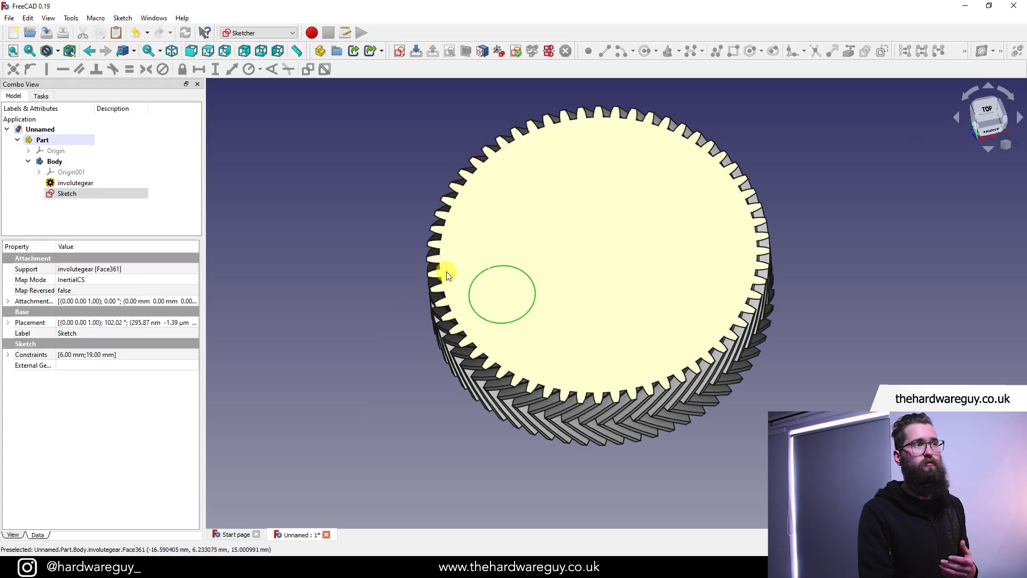
left_click(275, 32)
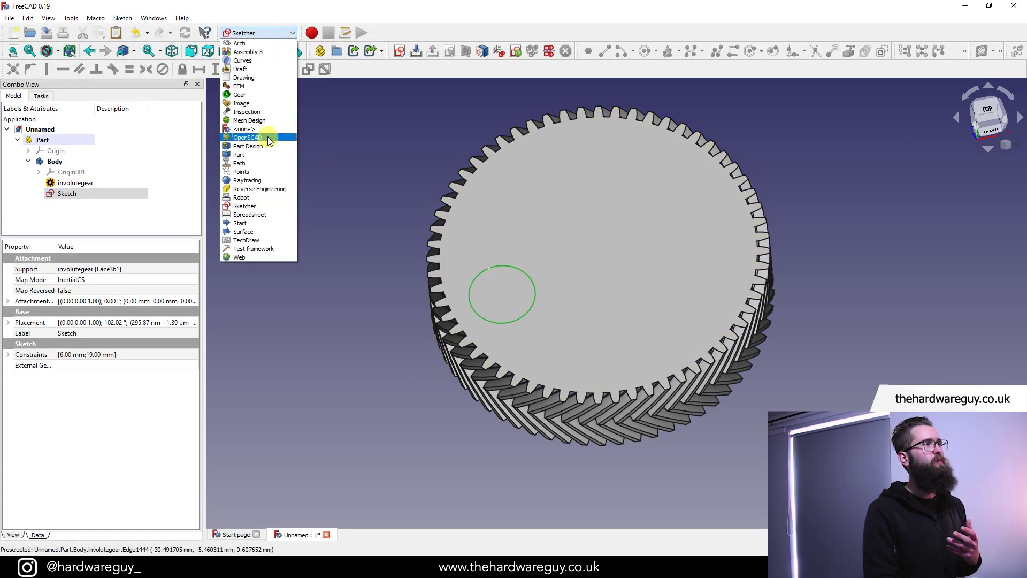
left_click(267, 145)
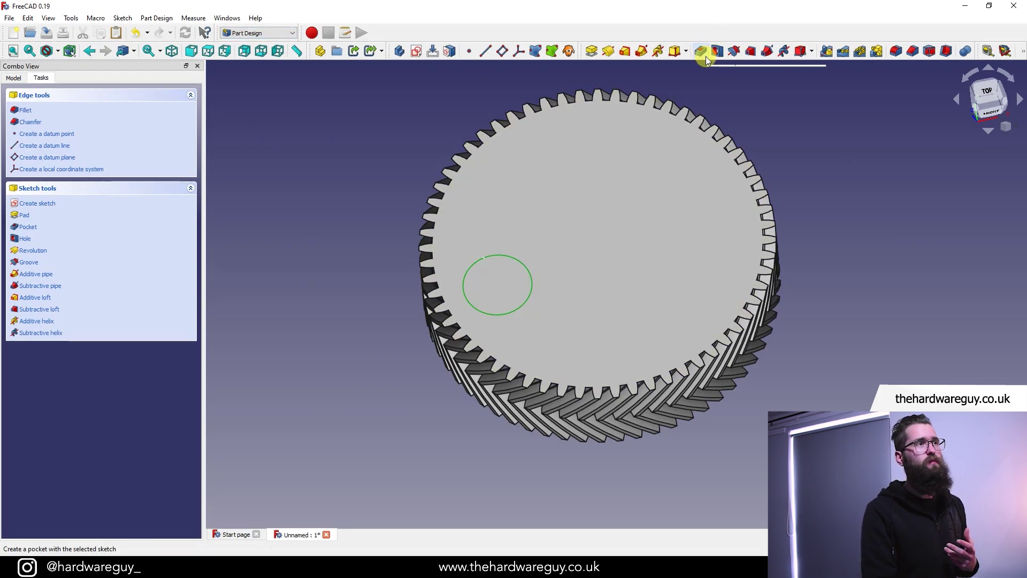
Pocket the circle sketch with type Up to face, limited by the gear's far face.
left_click(701, 51)
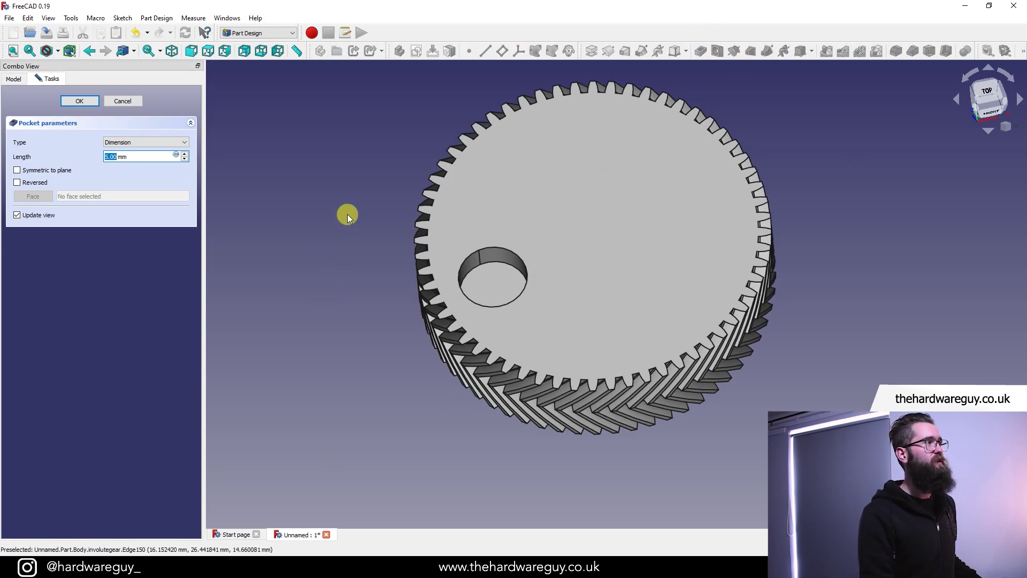
left_click(182, 143)
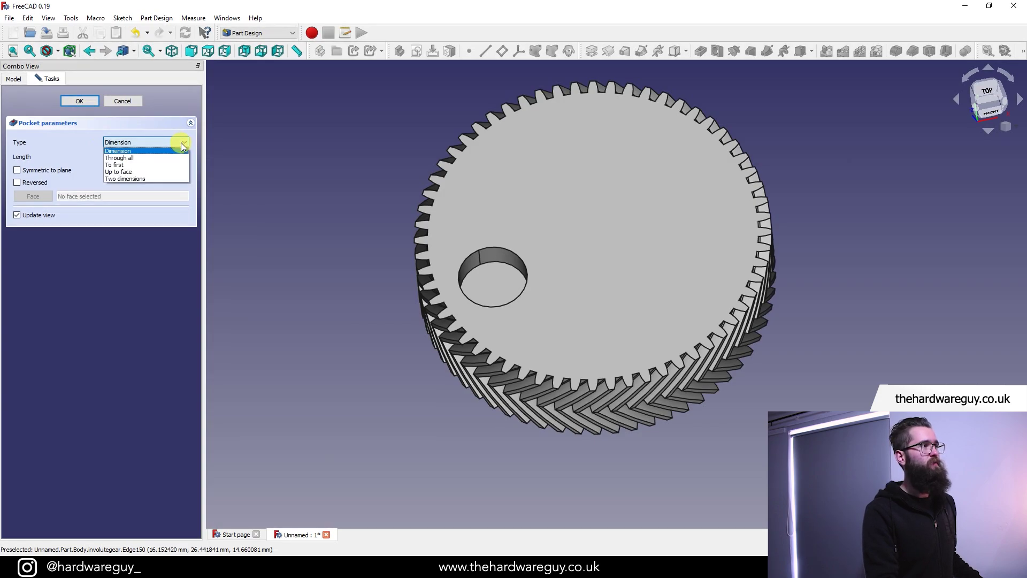
left_click(162, 171)
middle_click_drag(816, 389, 775, 135)
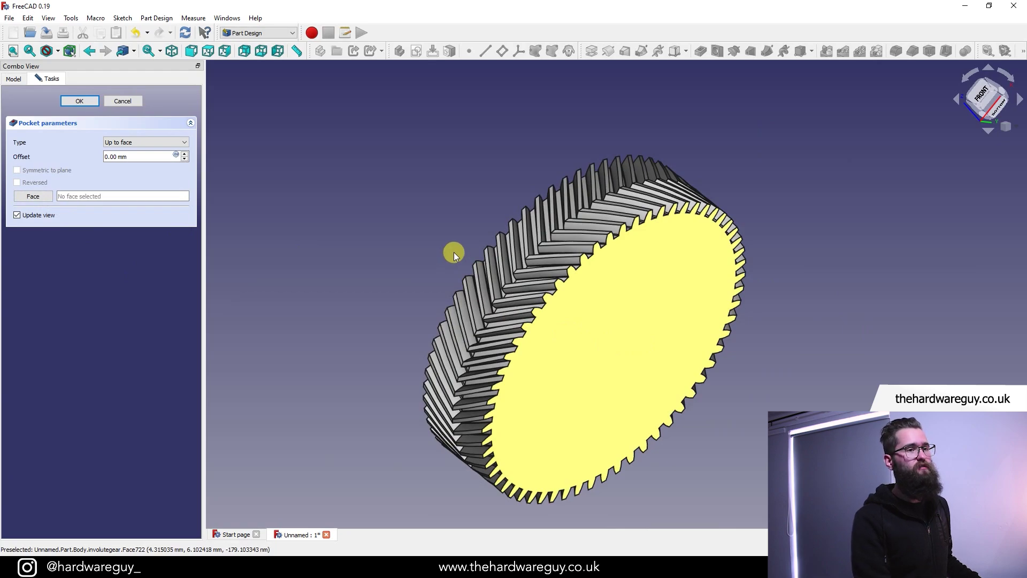
left_click(454, 252)
middle_click_drag(454, 251, 808, 352)
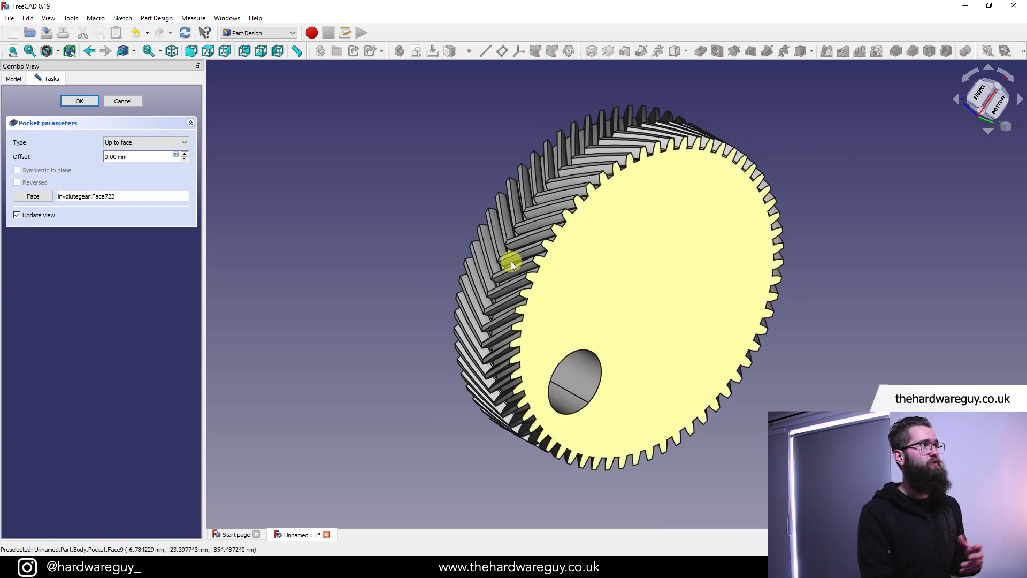
Confirm the pocket and select the face inside the hole.
left_click(80, 100)
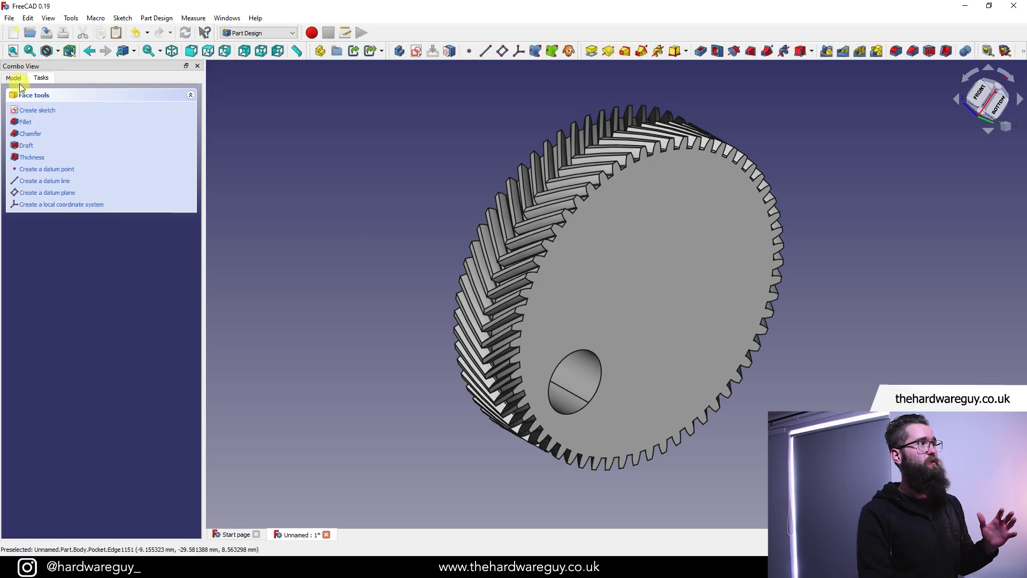
left_click(14, 78)
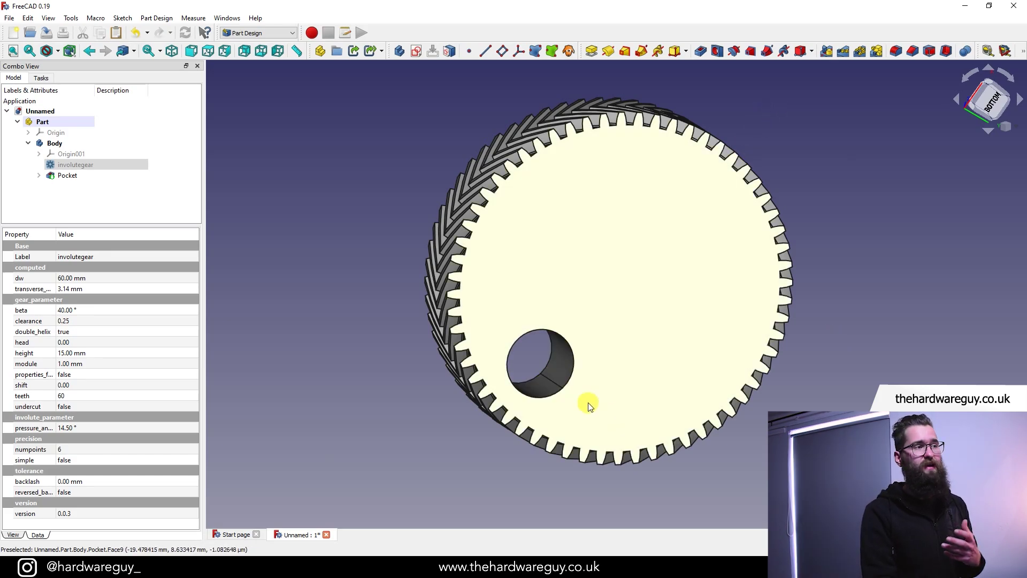
left_click(563, 374)
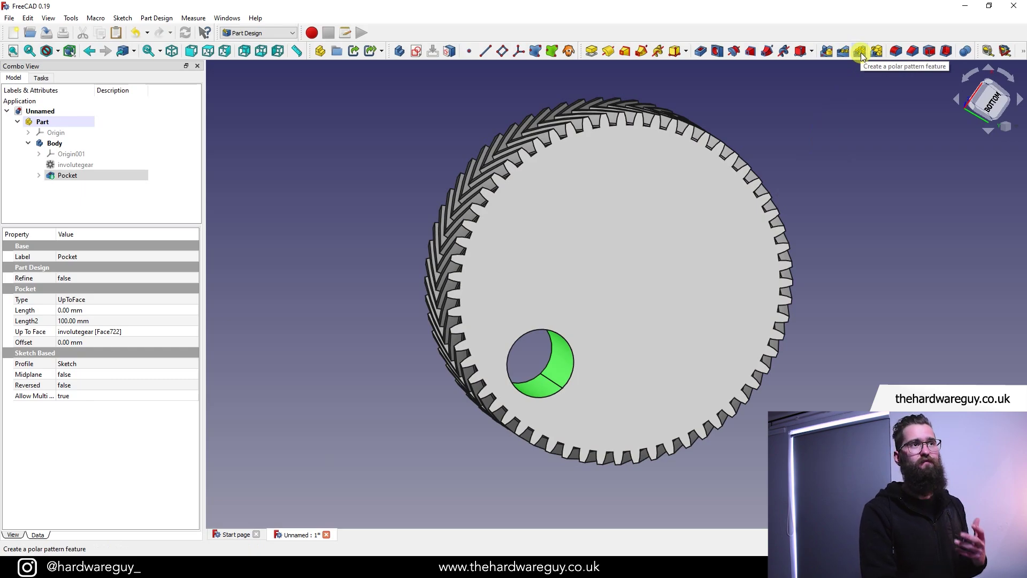
Create a polar pattern of the hole with 7 occurrences.
left_click(860, 51)
left_click_drag(832, 273, 660, 246)
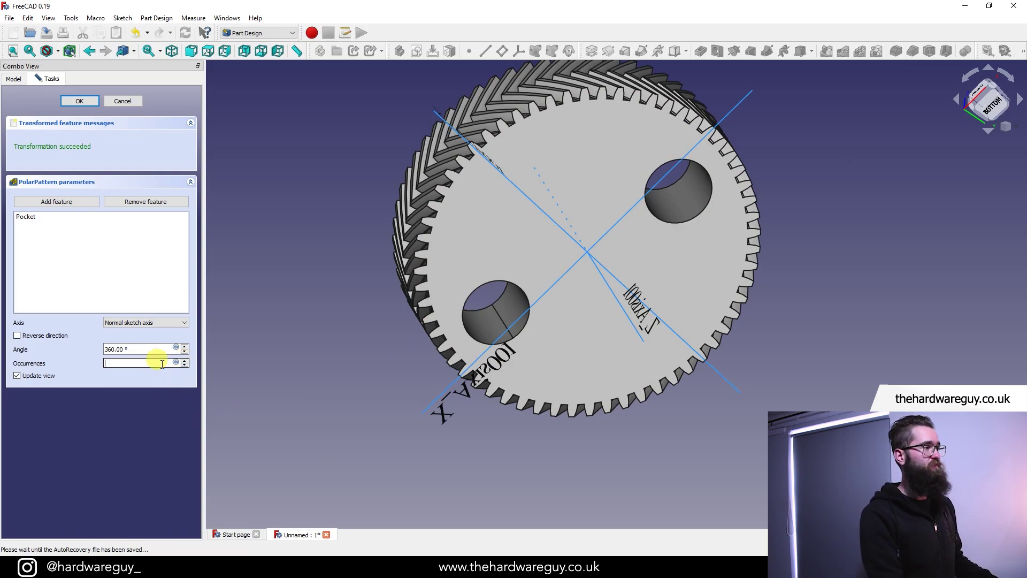
type("7")
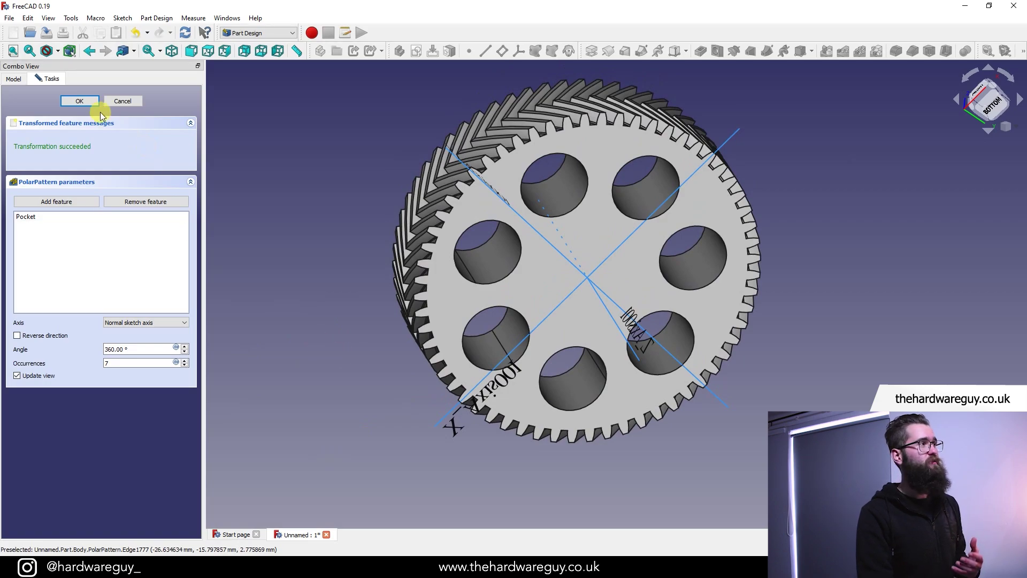
Confirm the seven-hole polar pattern, switch the view to Perspective, and undo the last change.
left_click(81, 101)
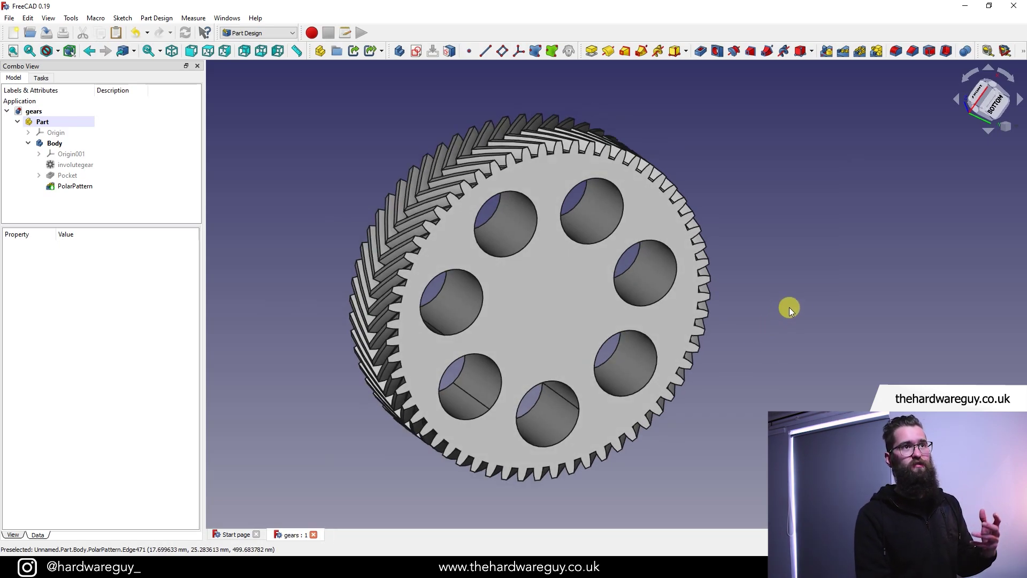
left_click(1013, 130)
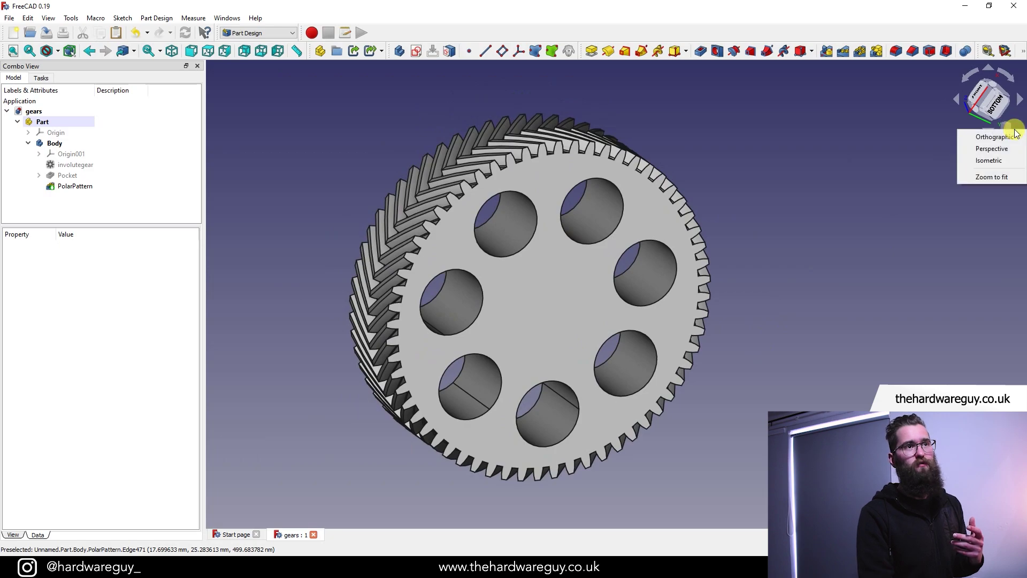
left_click(1011, 153)
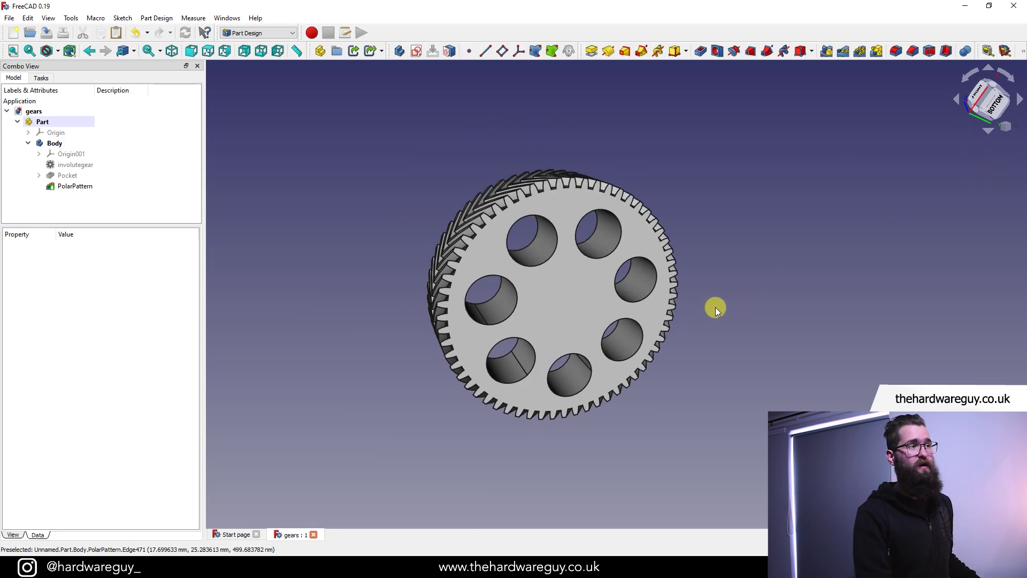
key("ctrl+z")
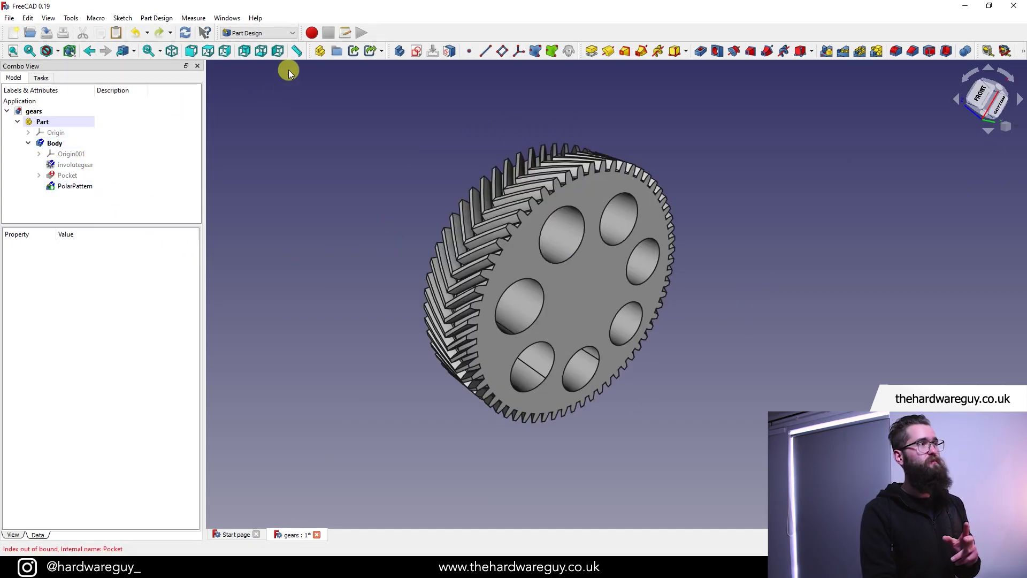
In the Gear workbench, hide the holed gear's Body and create Body001 under Part.
left_click(273, 36)
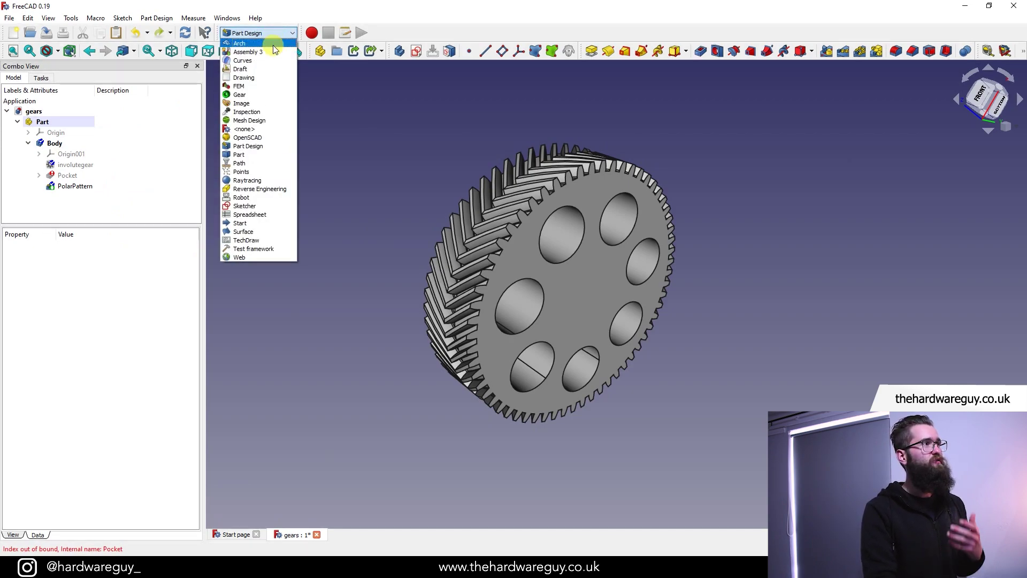
left_click(266, 95)
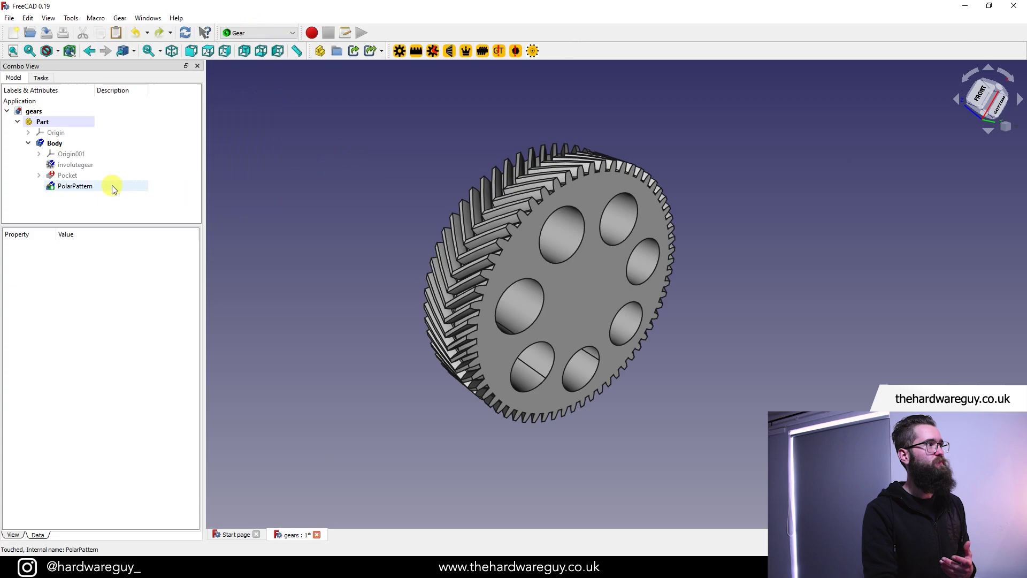
left_click(54, 144)
key("space")
key("Left")
left_click(40, 123)
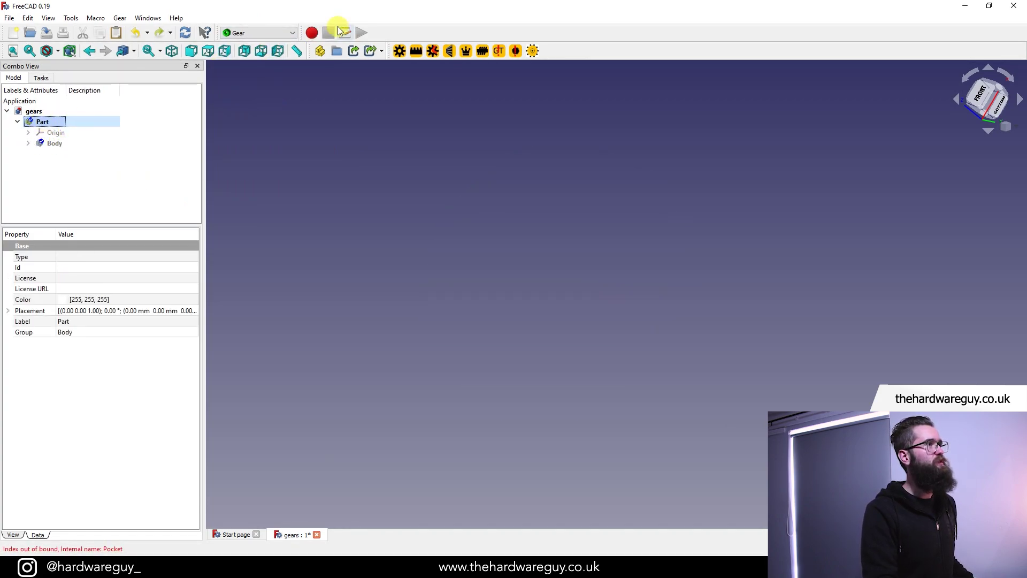
left_click(271, 31)
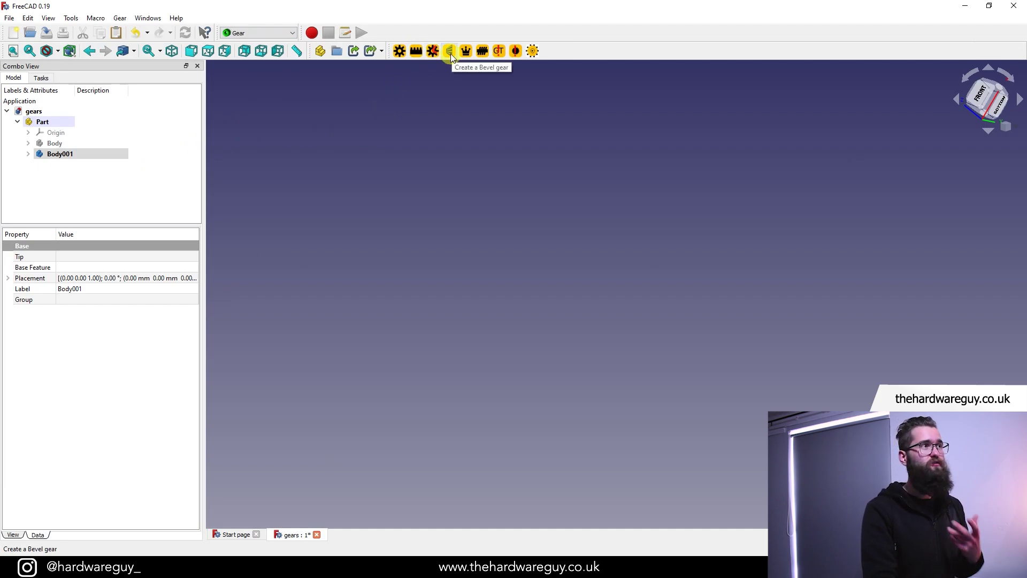
Create a worm gear in Body001 and select it in the tree.
left_click(483, 52)
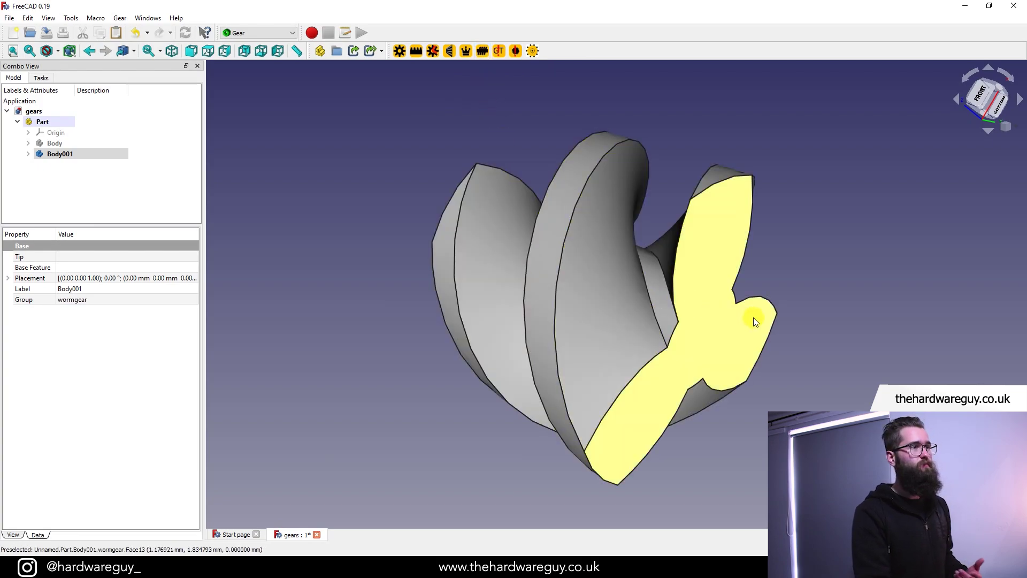
scroll(786, 315, "down", 3)
scroll(787, 316, "up", 3)
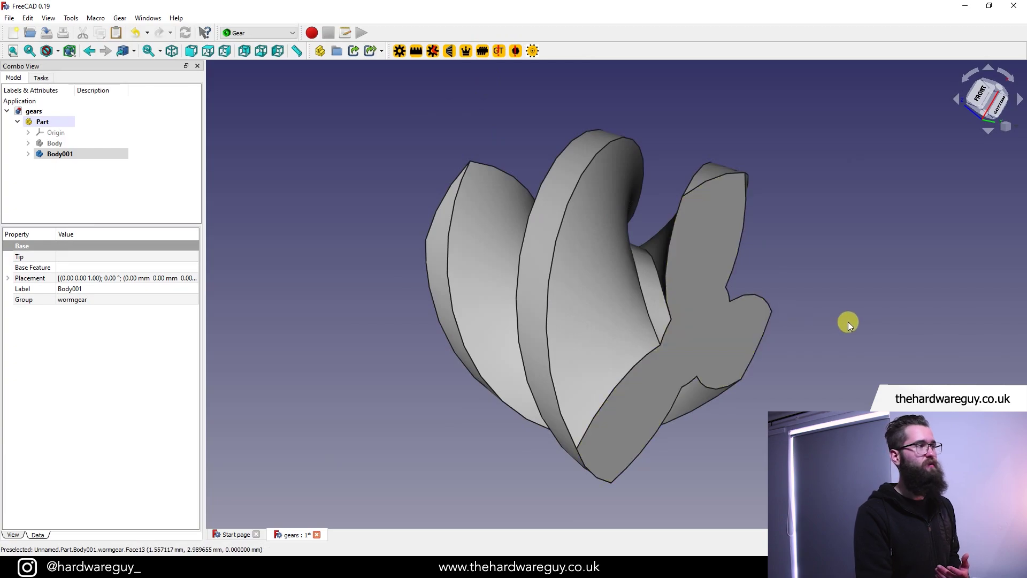
left_click(29, 154)
left_click(68, 175)
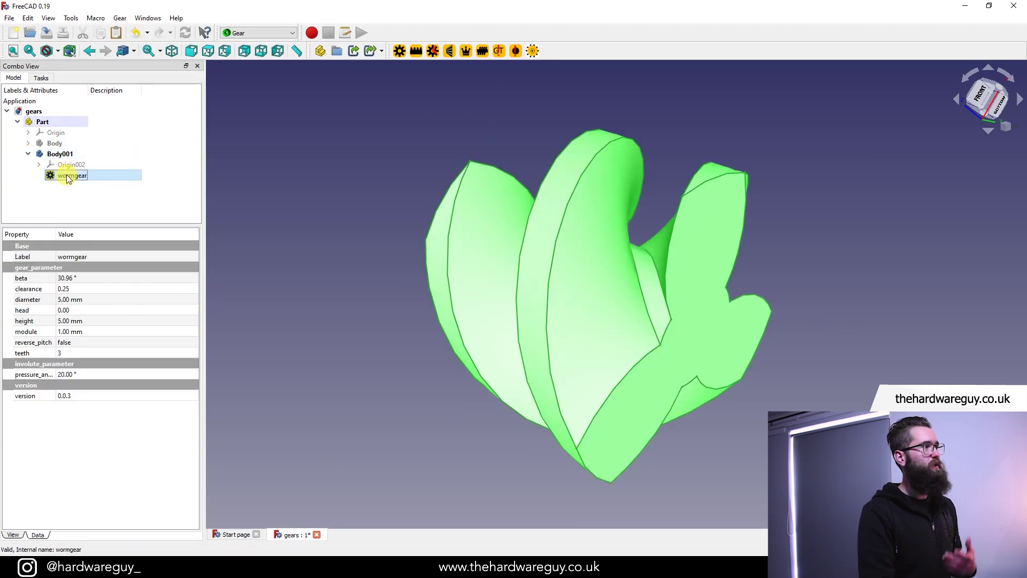
Set the worm gear's diameter to 10 mm and clear its height value.
left_click(80, 301)
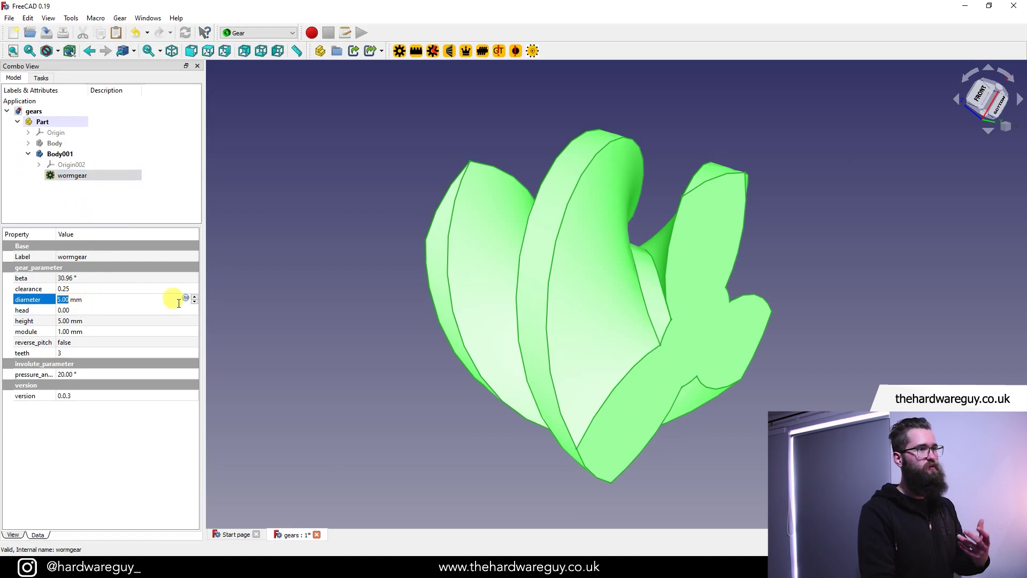
type("10")
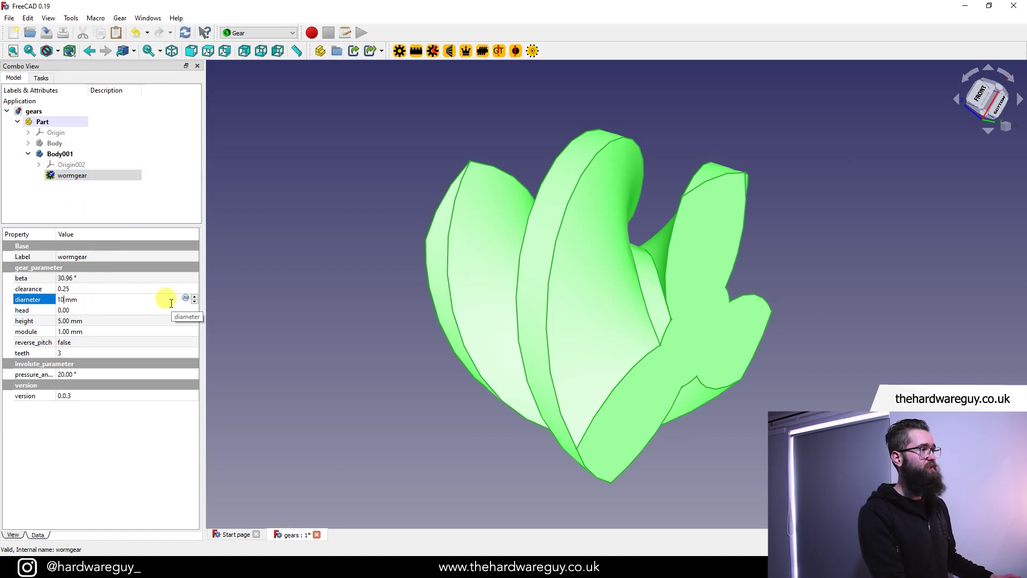
left_click(177, 310)
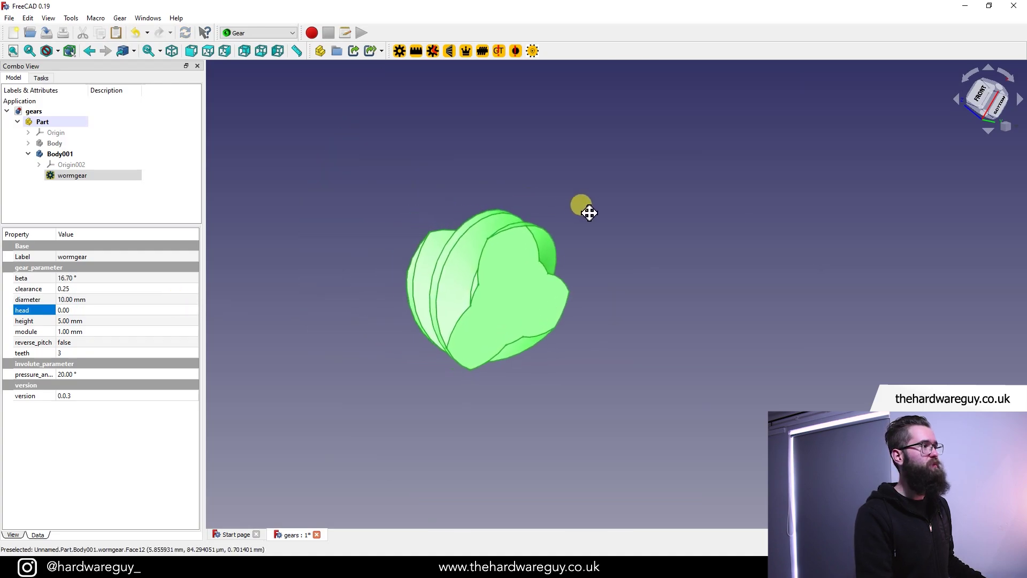
left_click(112, 321)
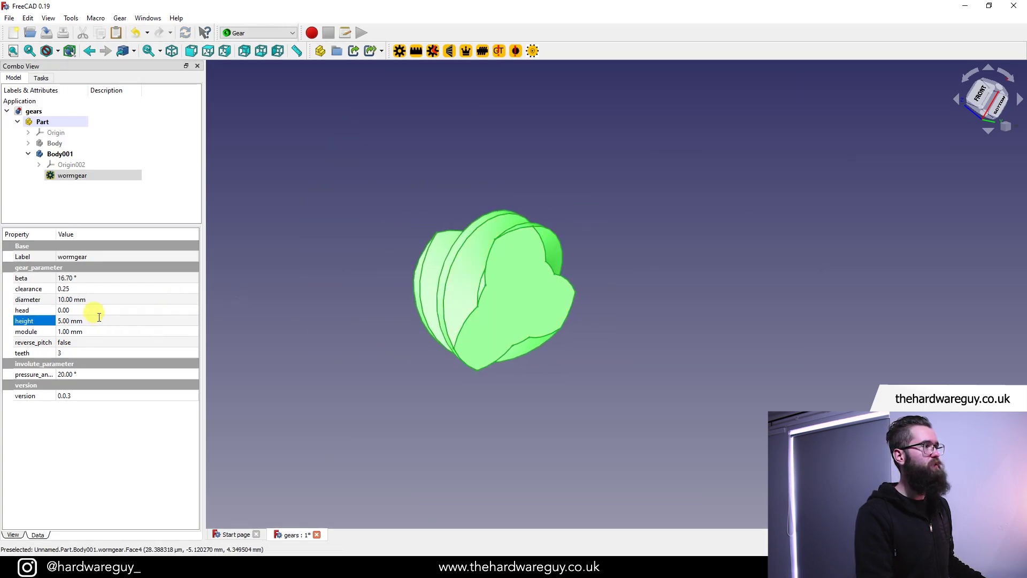
left_click(62, 321)
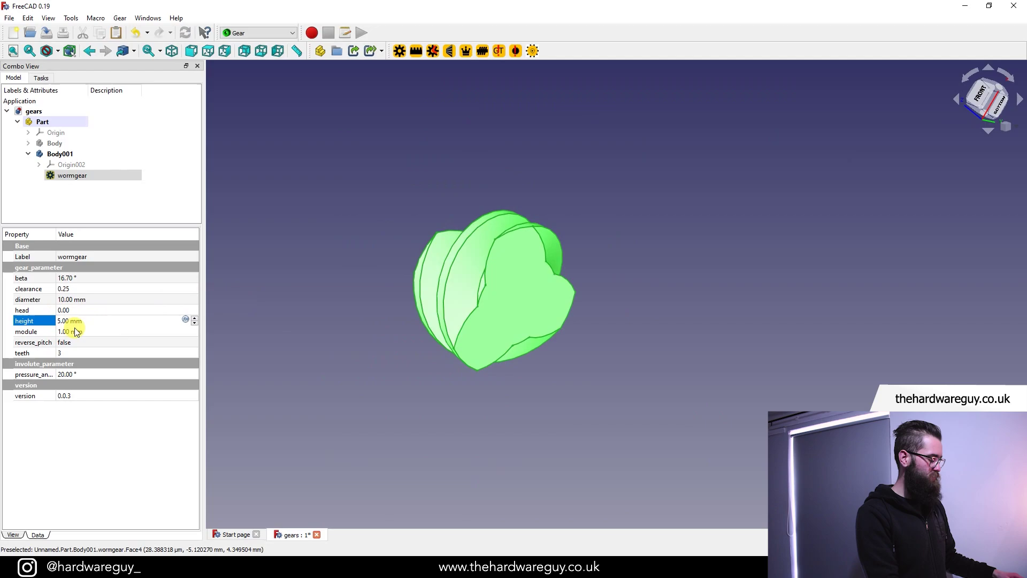
key("BackSpace")
Set the worm gear's height to 20 mm.
type("20")
key("Return")
left_click(333, 325)
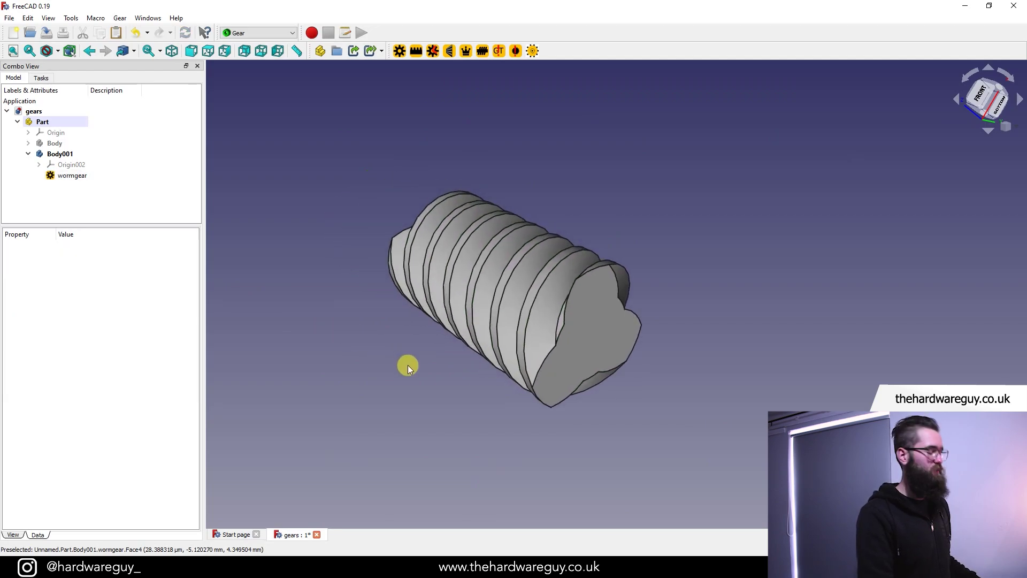
Select the worm gear and change its number of teeth so the threads regenerate.
middle_click_drag(710, 367, 756, 376)
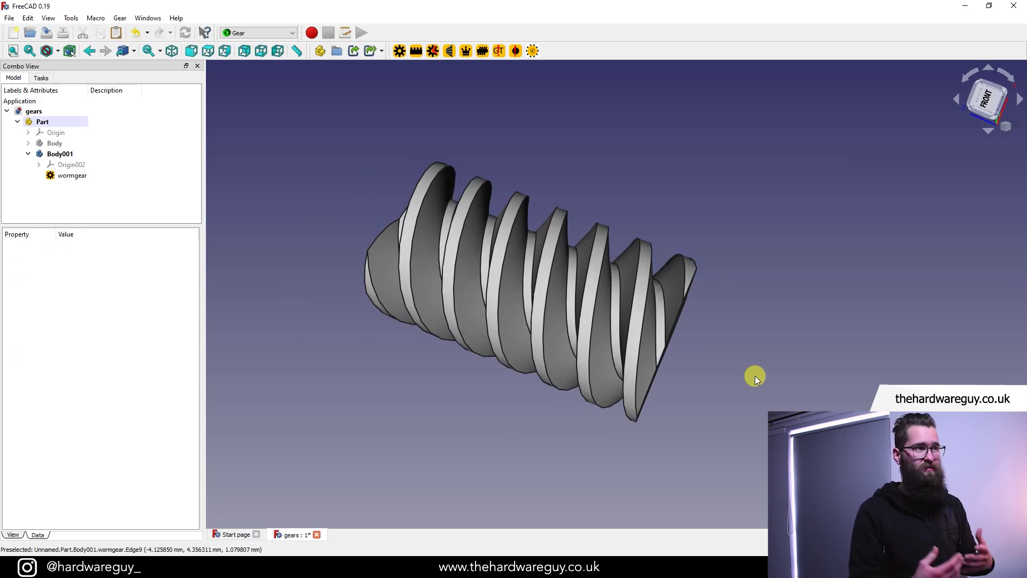
left_click(72, 176)
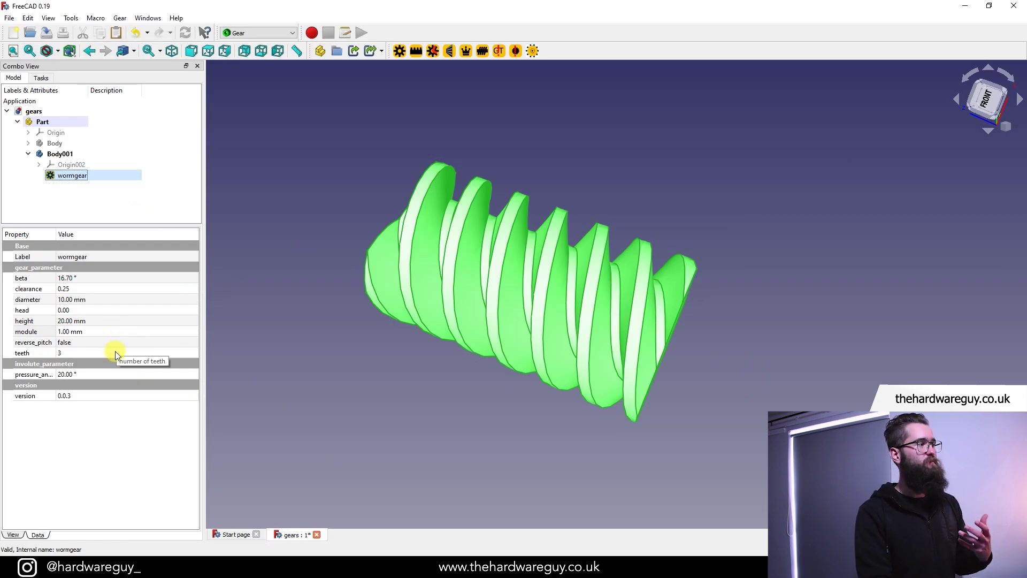
left_click(114, 352)
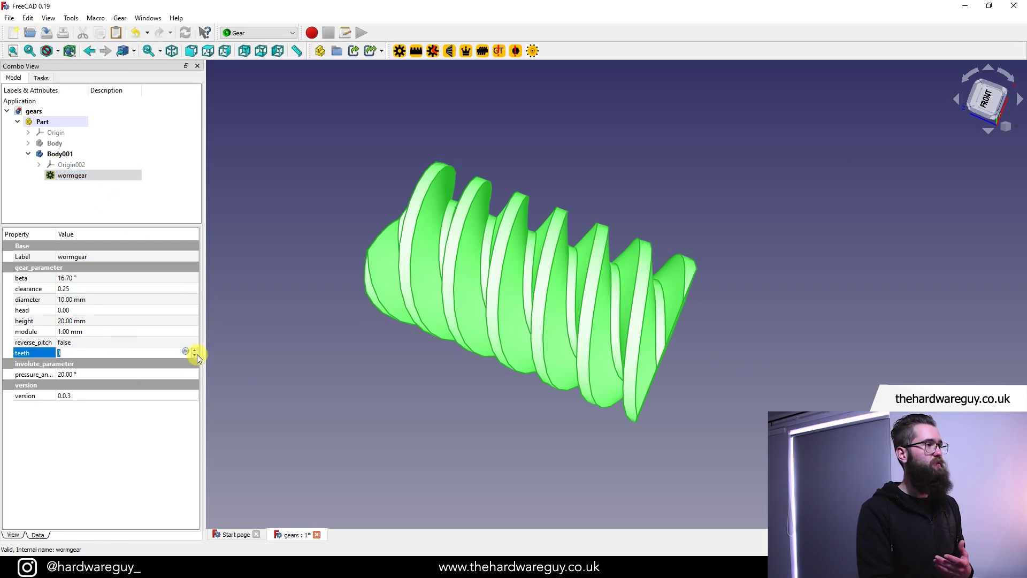
left_click(195, 354)
left_click(355, 294)
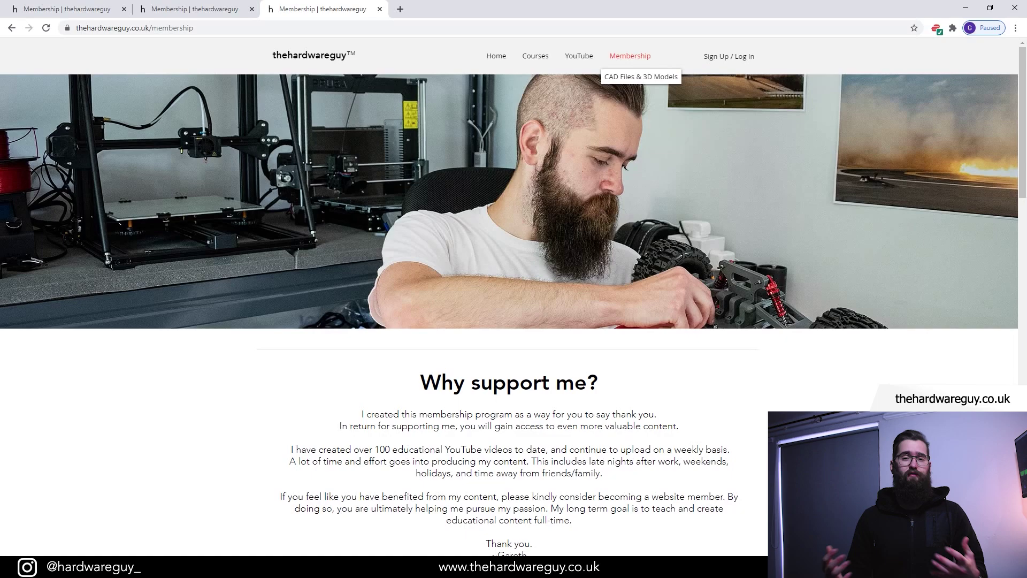
Scroll the Membership page down past Membership Benefits (£9.99/month) to CAD Files & 3D Models.
scroll(513, 315, "down", 2)
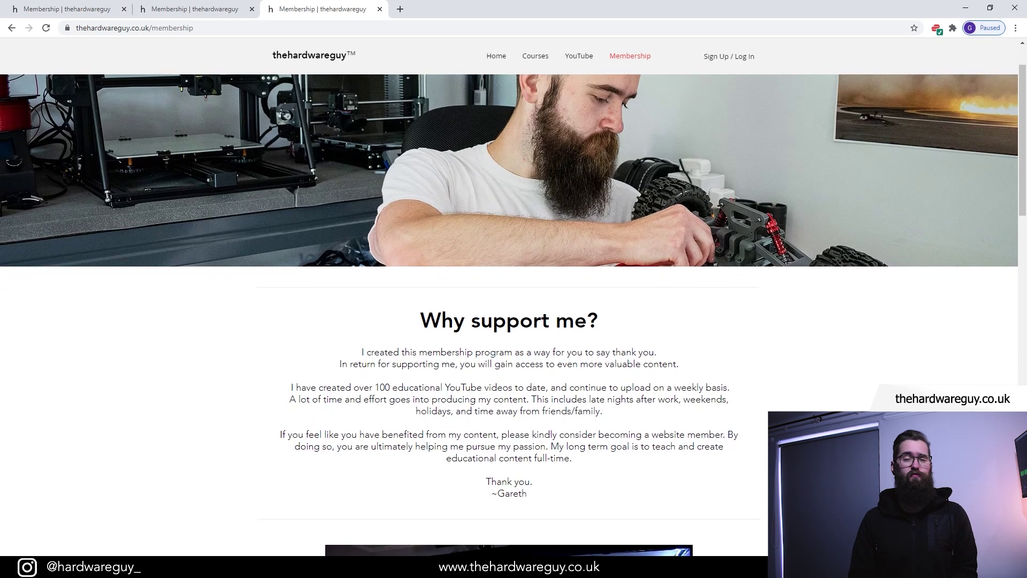
scroll(514, 315, "down", 2)
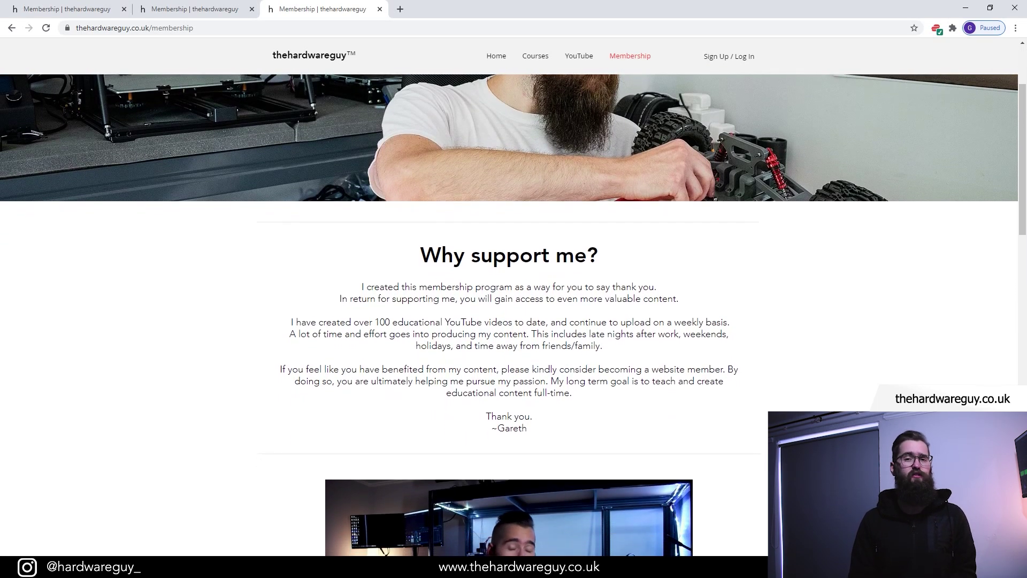
scroll(513, 315, "down", 2)
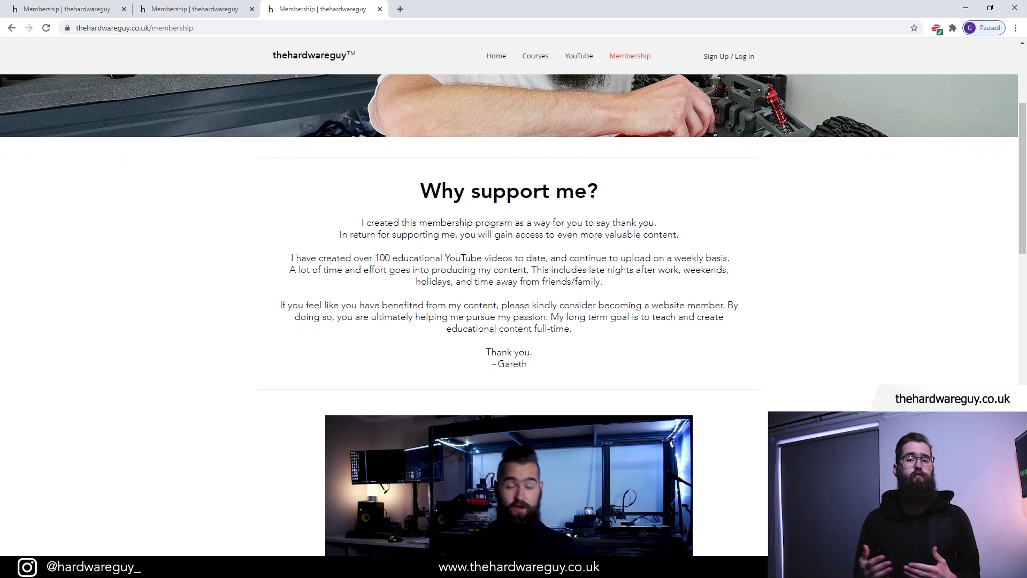
scroll(513, 314, "down", 2)
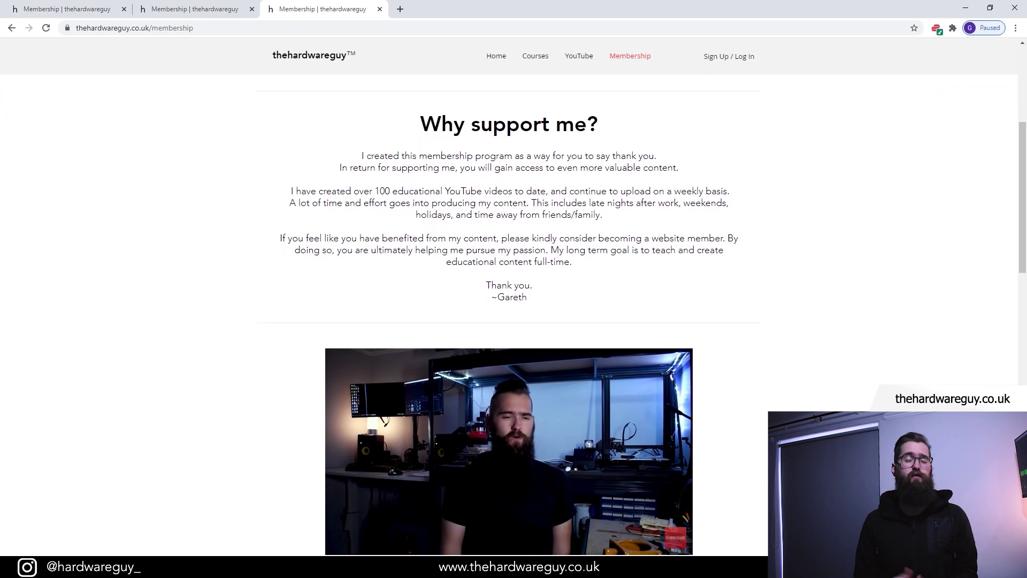
scroll(514, 314, "down", 2)
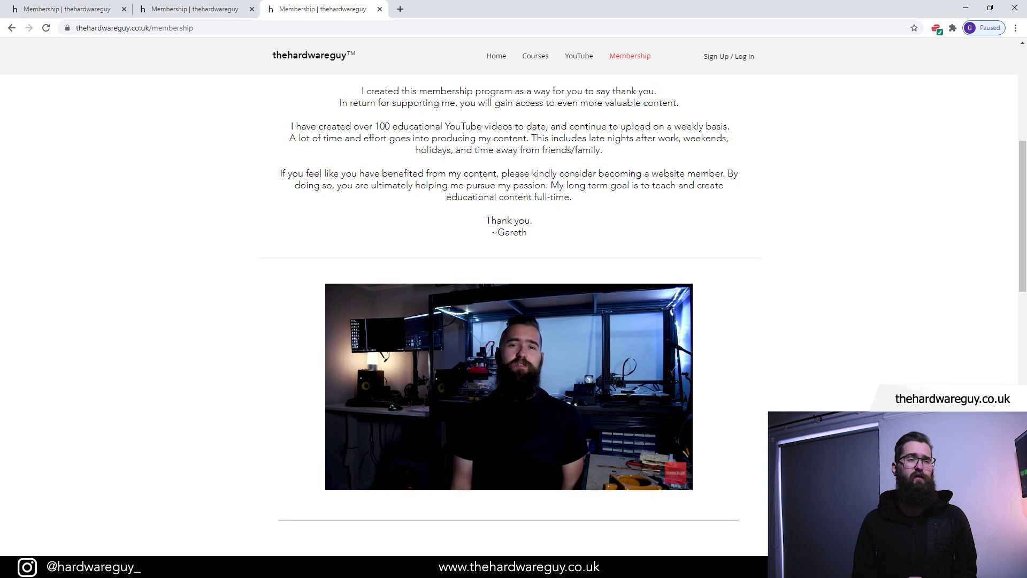
scroll(528, 376, "down", 2)
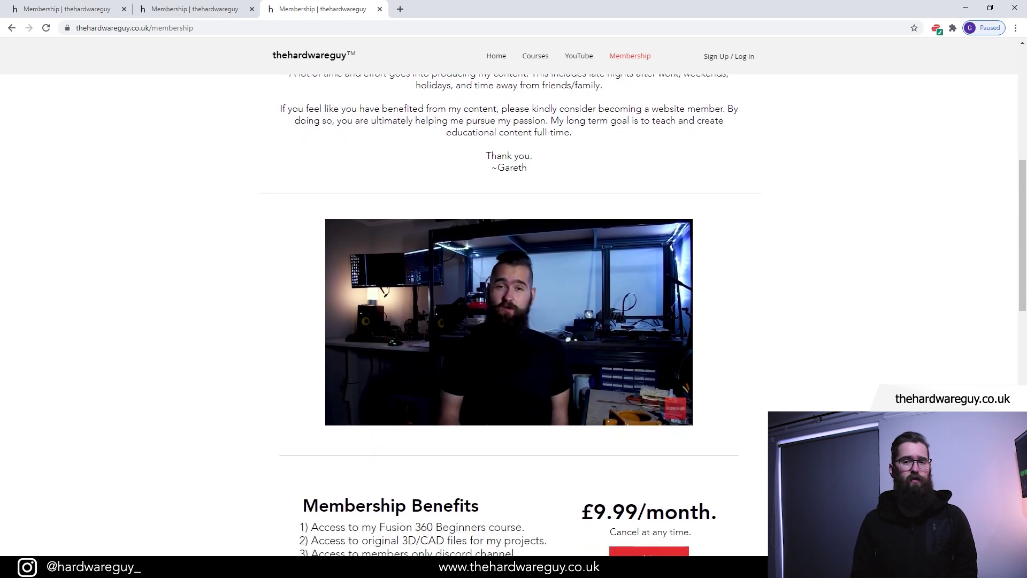
scroll(528, 376, "down", 2)
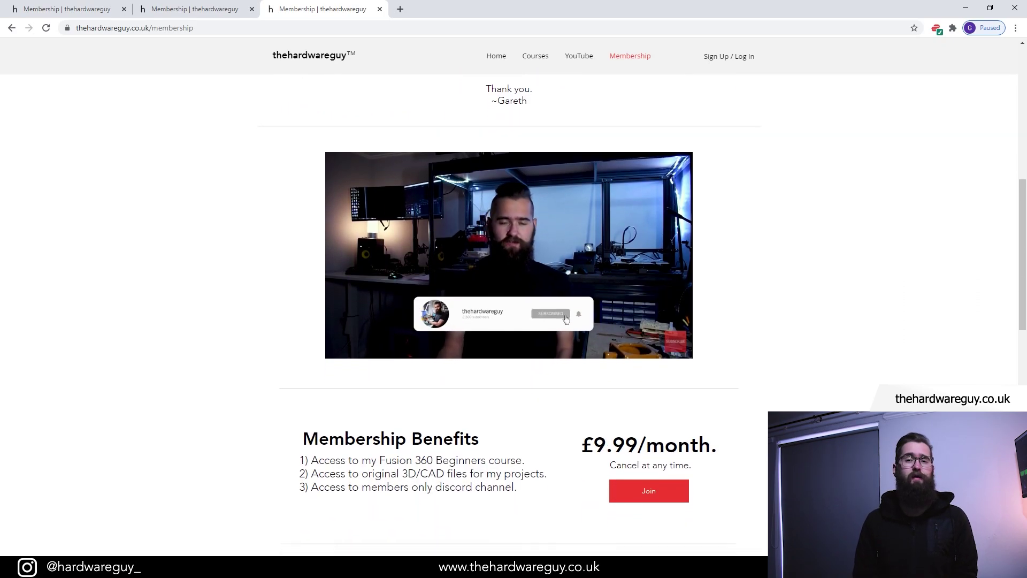
scroll(514, 314, "down", 2)
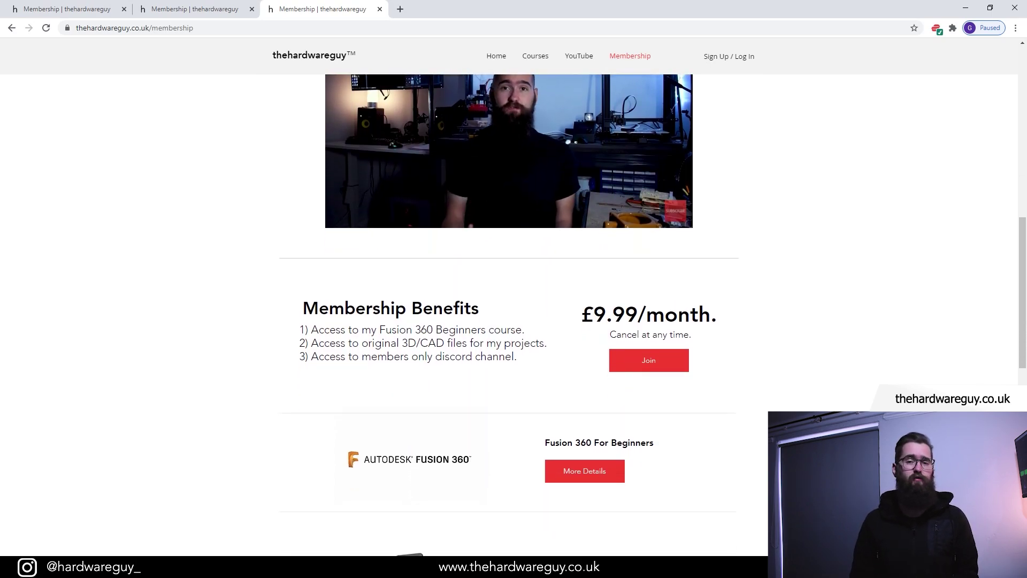
scroll(514, 314, "down", 1)
scroll(514, 315, "down", 1)
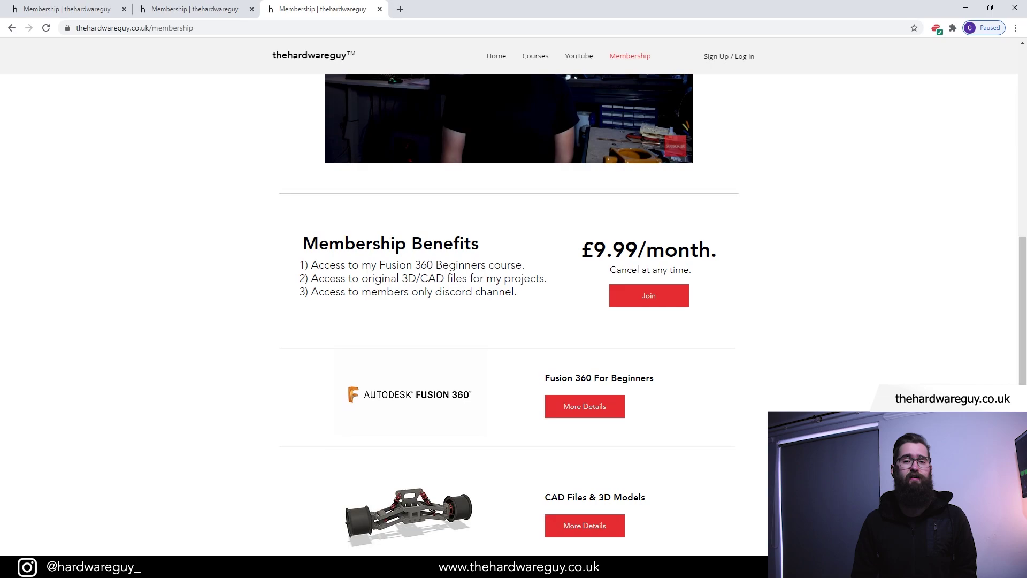
scroll(514, 314, "down", 2)
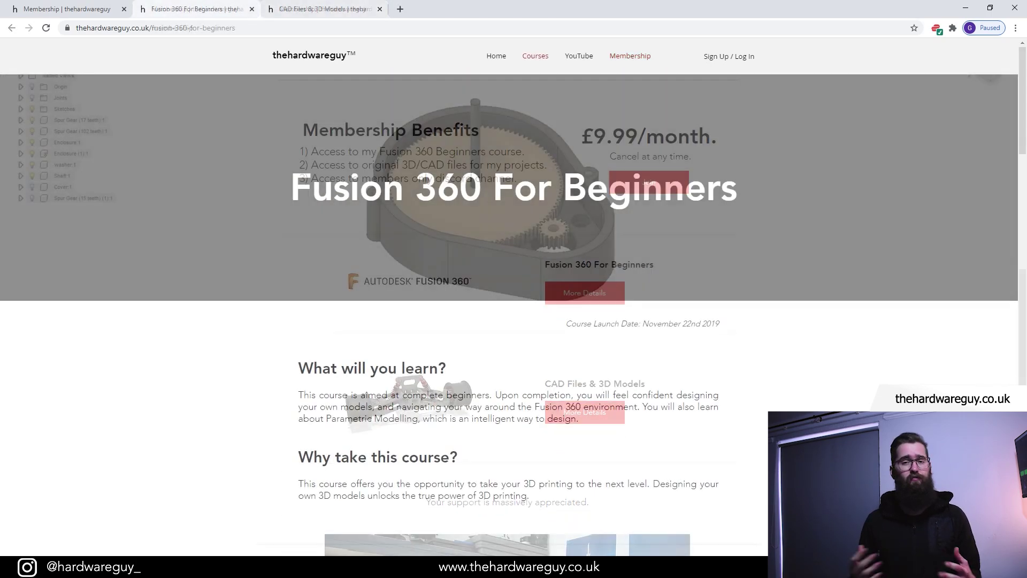
scroll(514, 315, "down", 4)
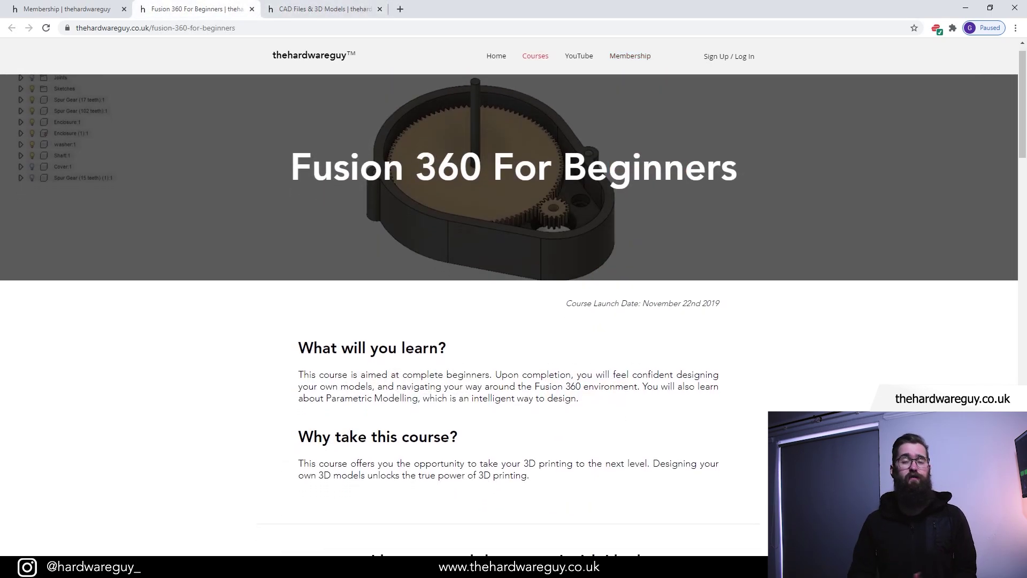
scroll(514, 314, "down", 5)
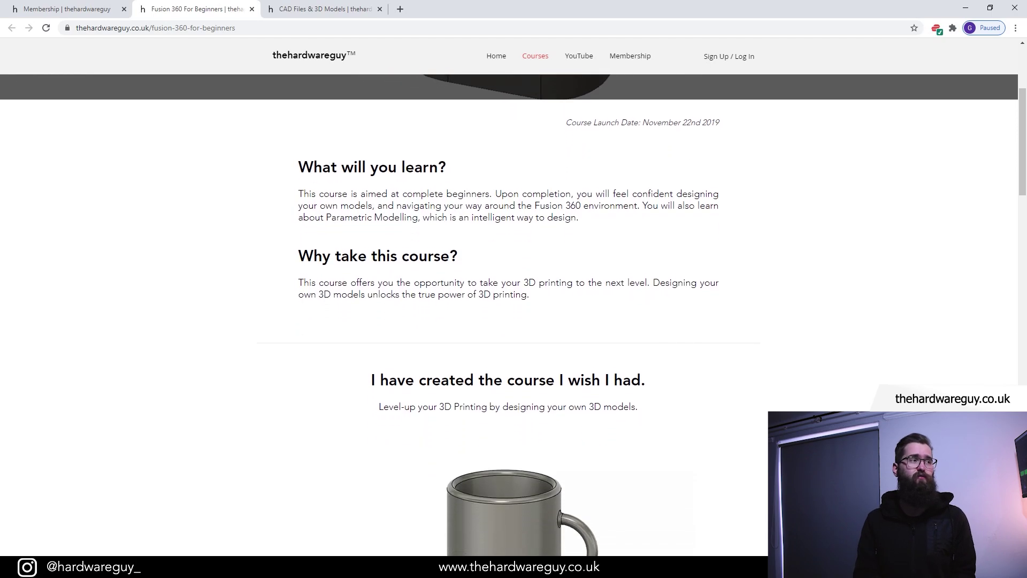
scroll(513, 315, "down", 2)
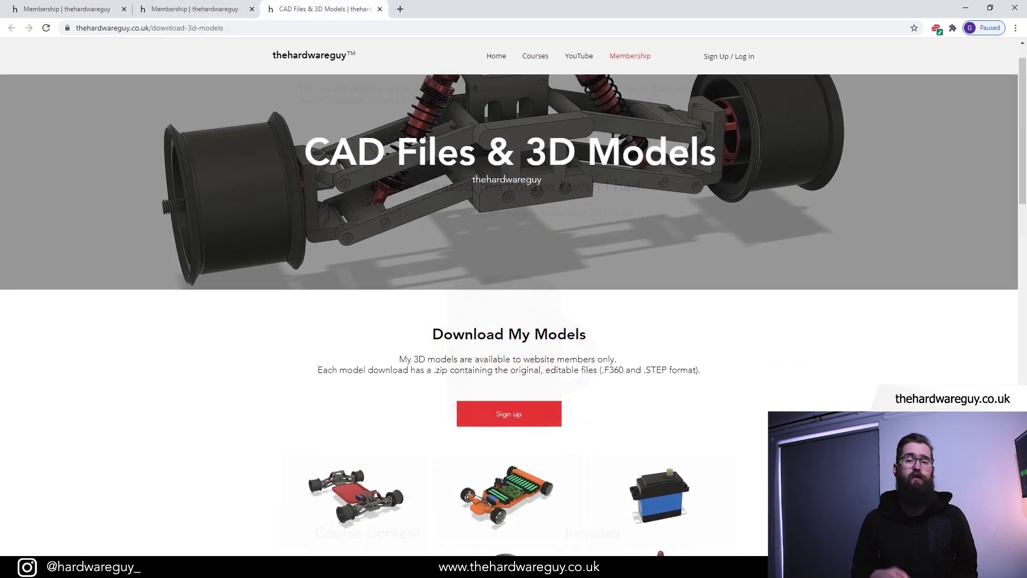
scroll(514, 314, "down", 3)
scroll(514, 315, "down", 4)
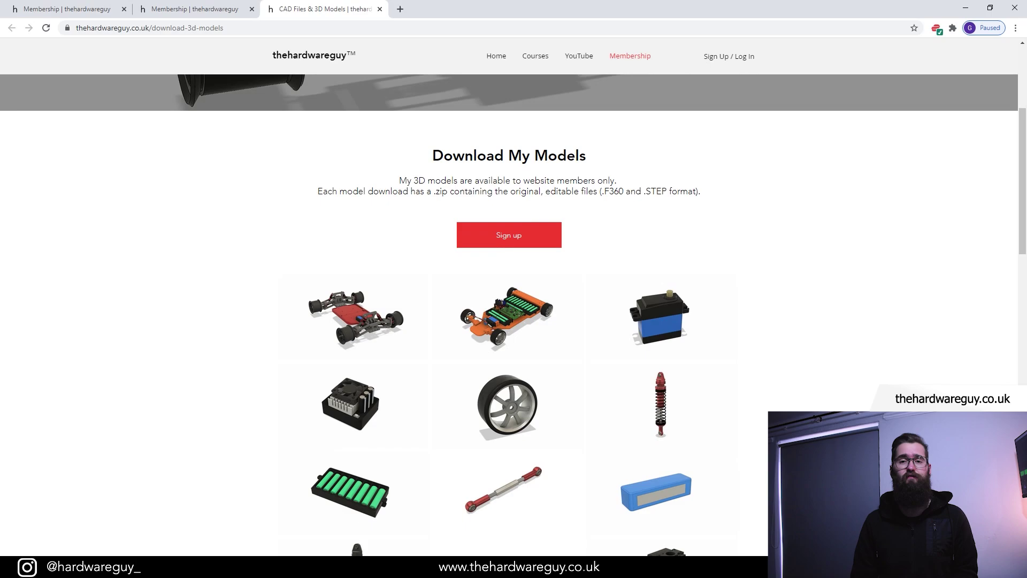
scroll(513, 314, "down", 1)
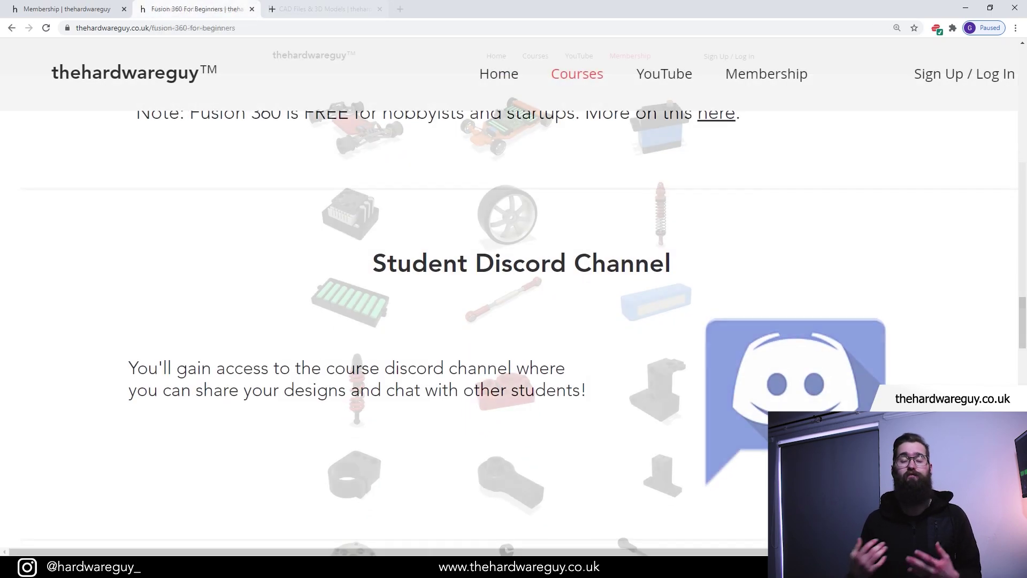
scroll(513, 315, "down", 1)
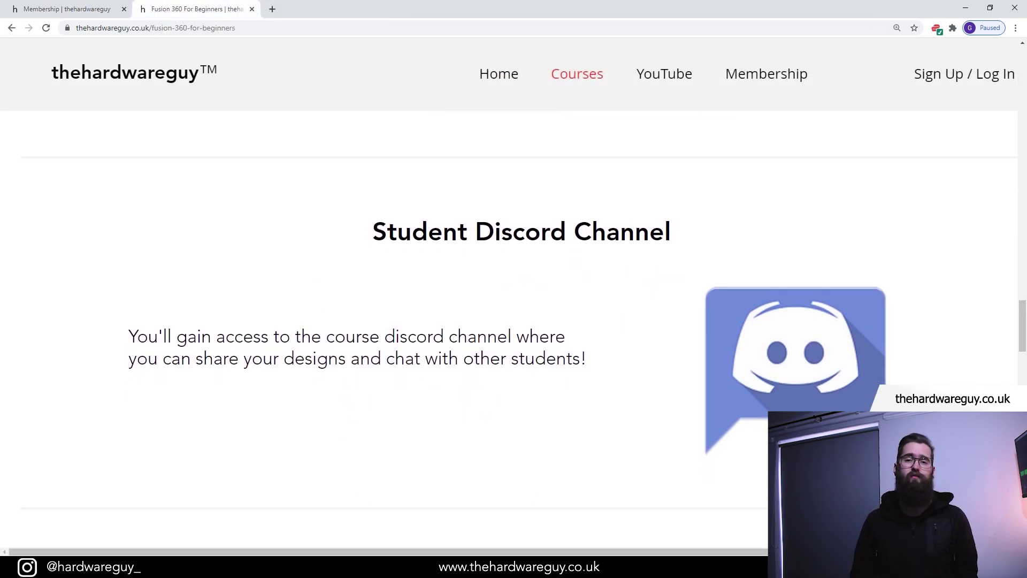
scroll(513, 315, "down", 1)
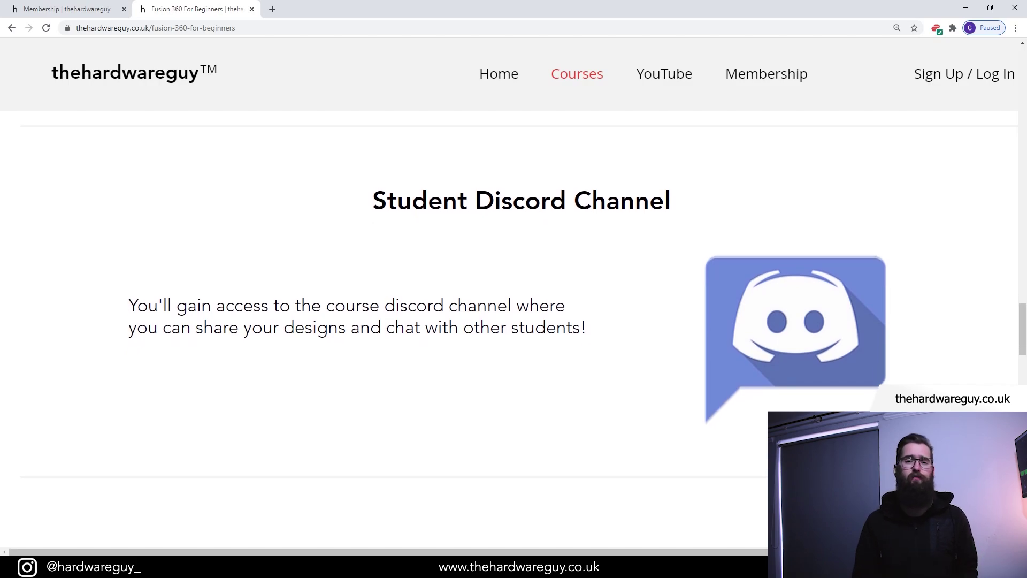
scroll(513, 315, "down", 1)
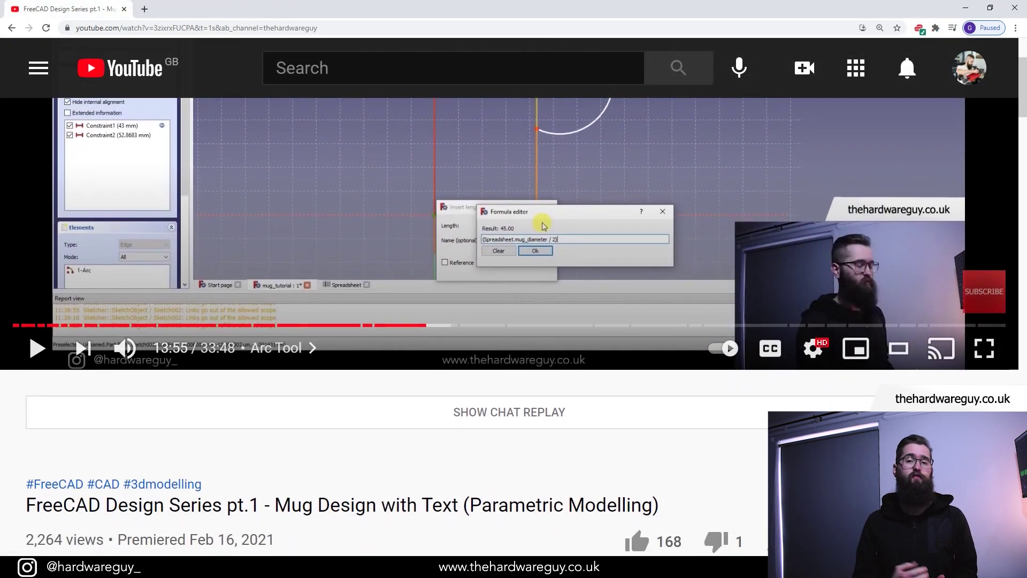
scroll(513, 321, "down", 5)
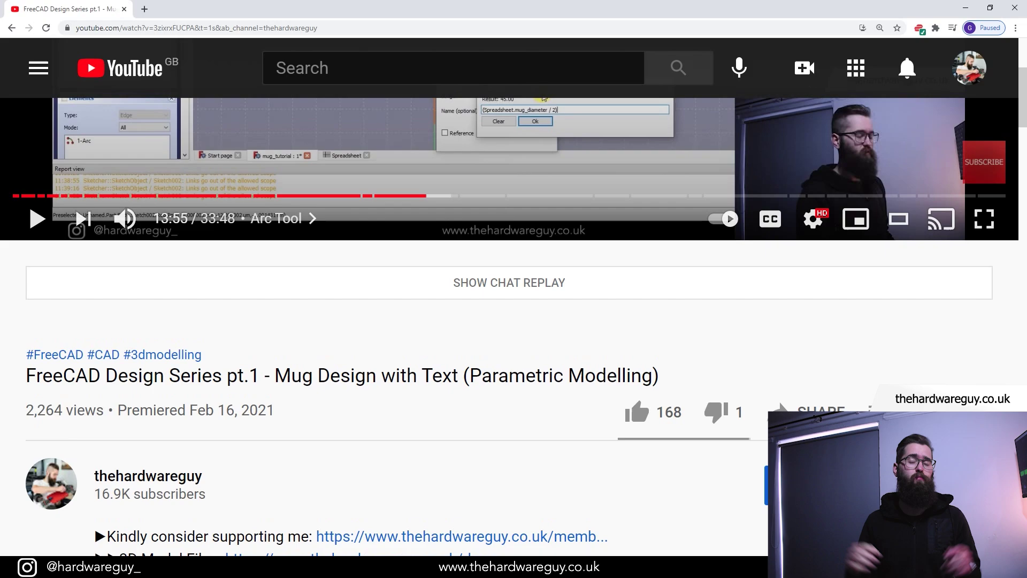
left_click(621, 407)
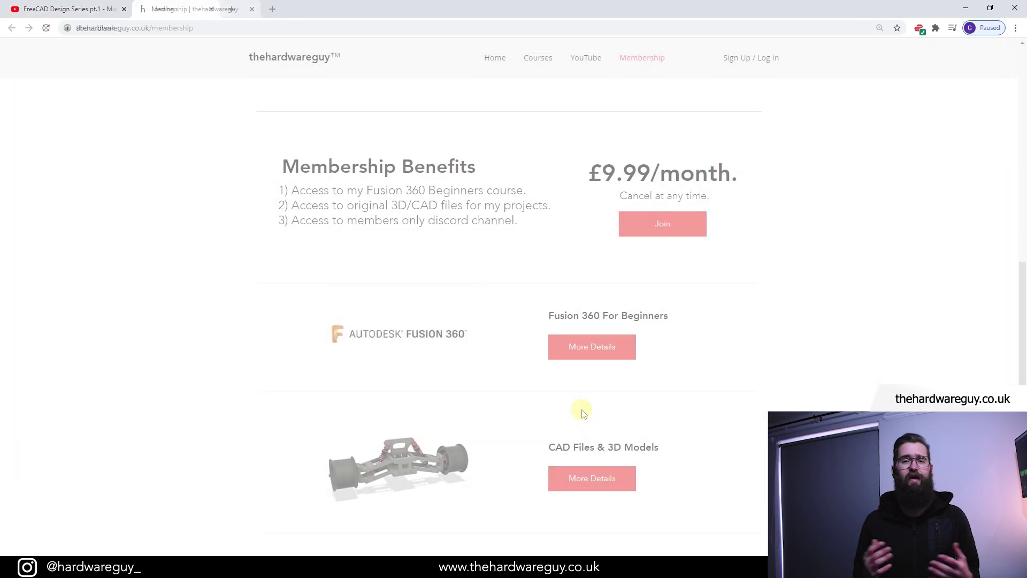